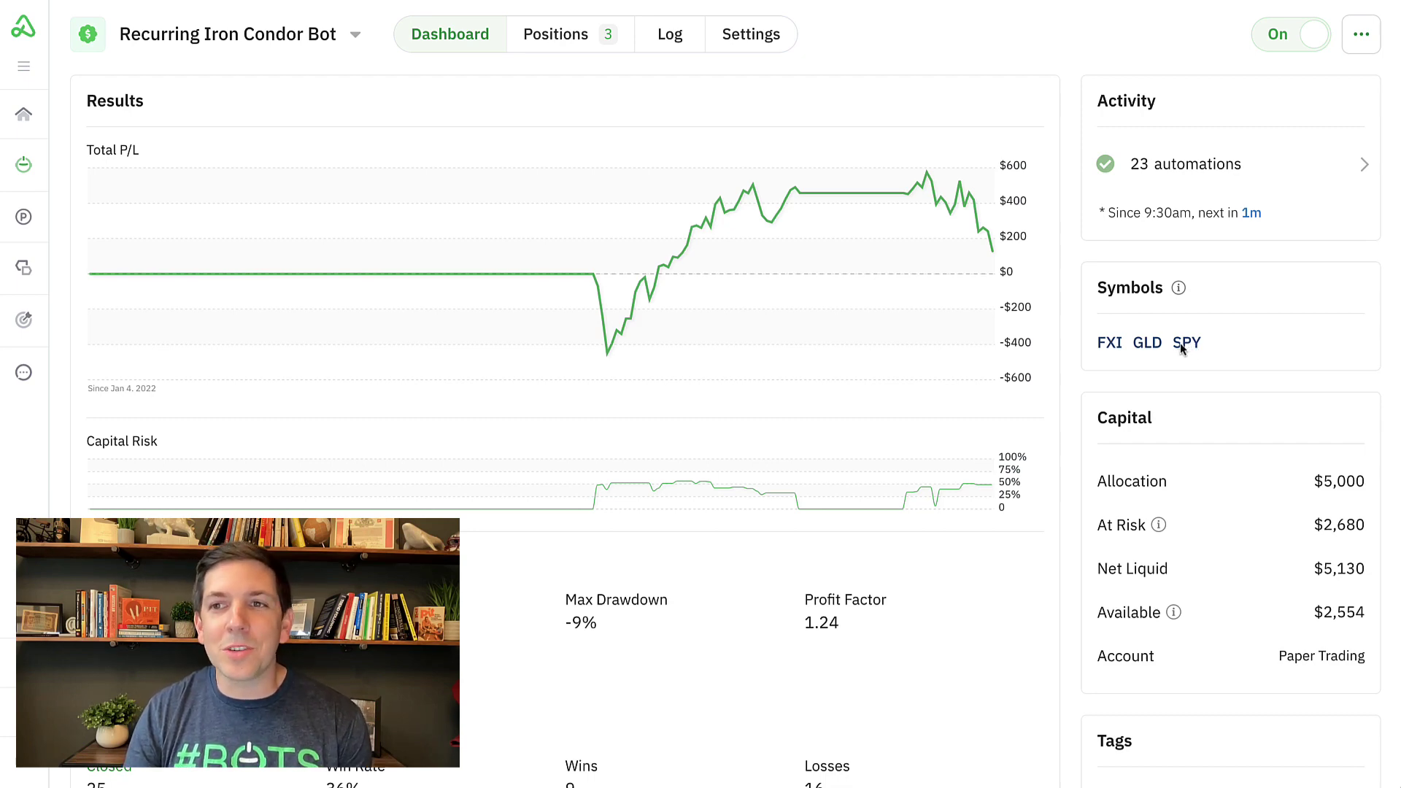
# - View SPY's quick view momentum over 30 days, 3 months, 6 months and 1 year, then back to 5 days
pyautogui.click(1183, 346)
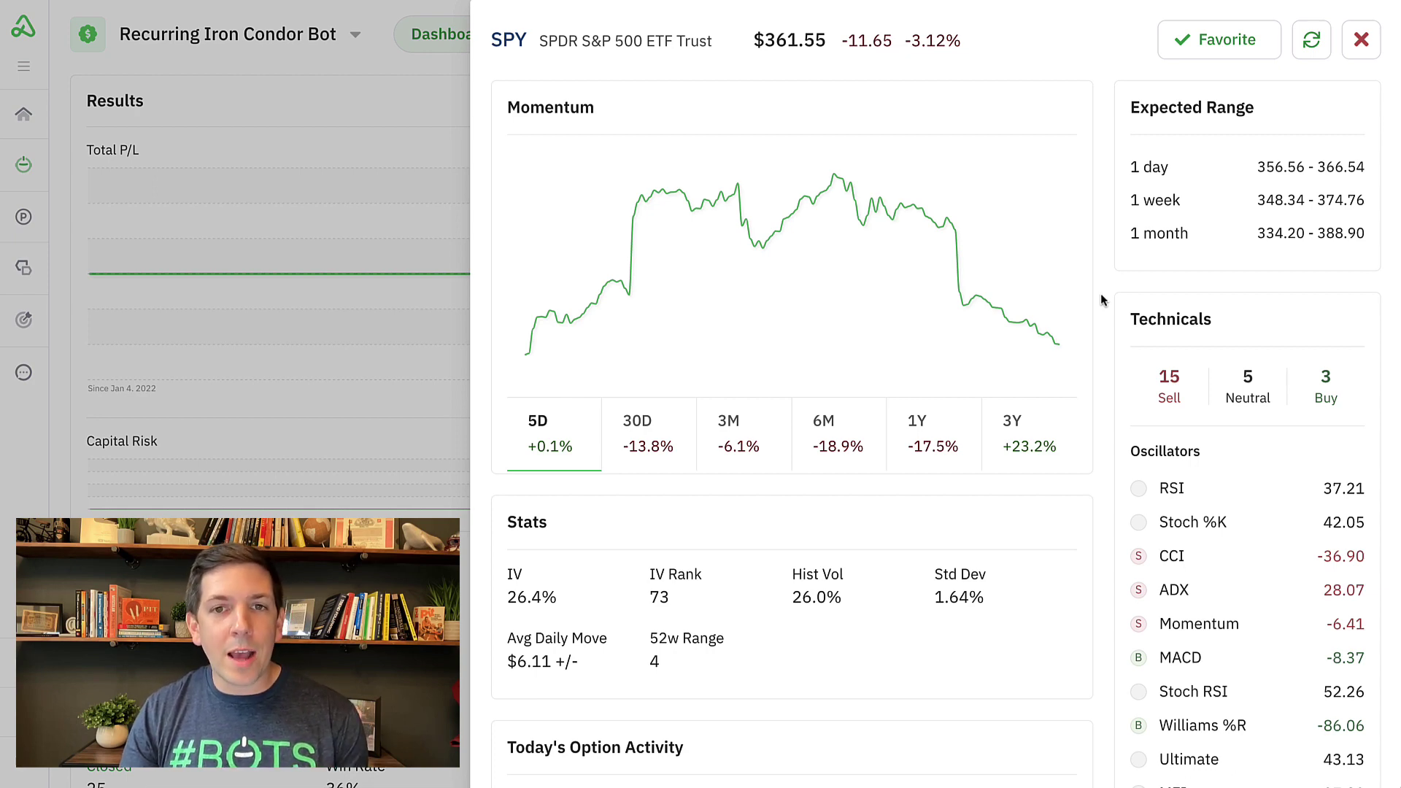
pyautogui.click(637, 451)
pyautogui.click(730, 447)
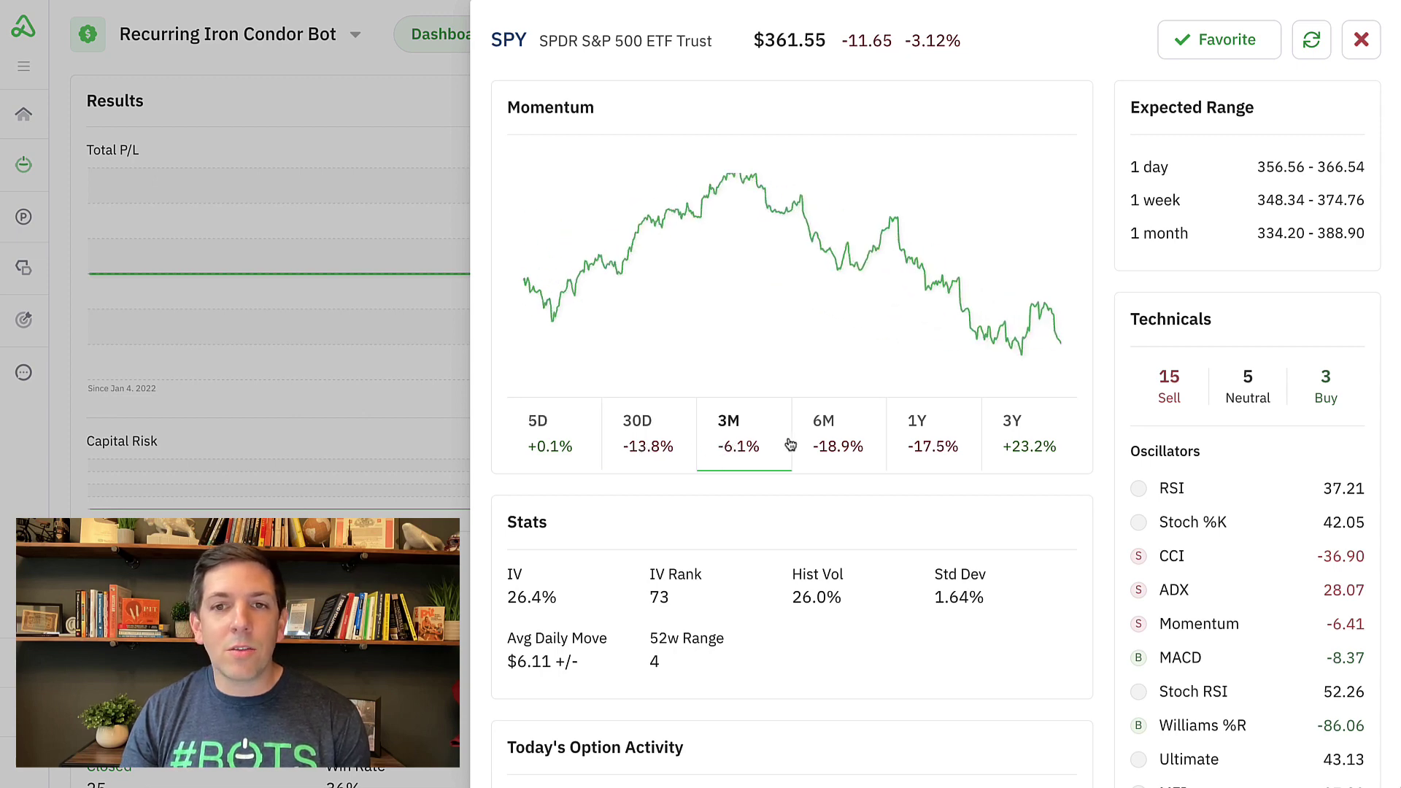
pyautogui.click(837, 445)
pyautogui.click(921, 443)
pyautogui.click(567, 443)
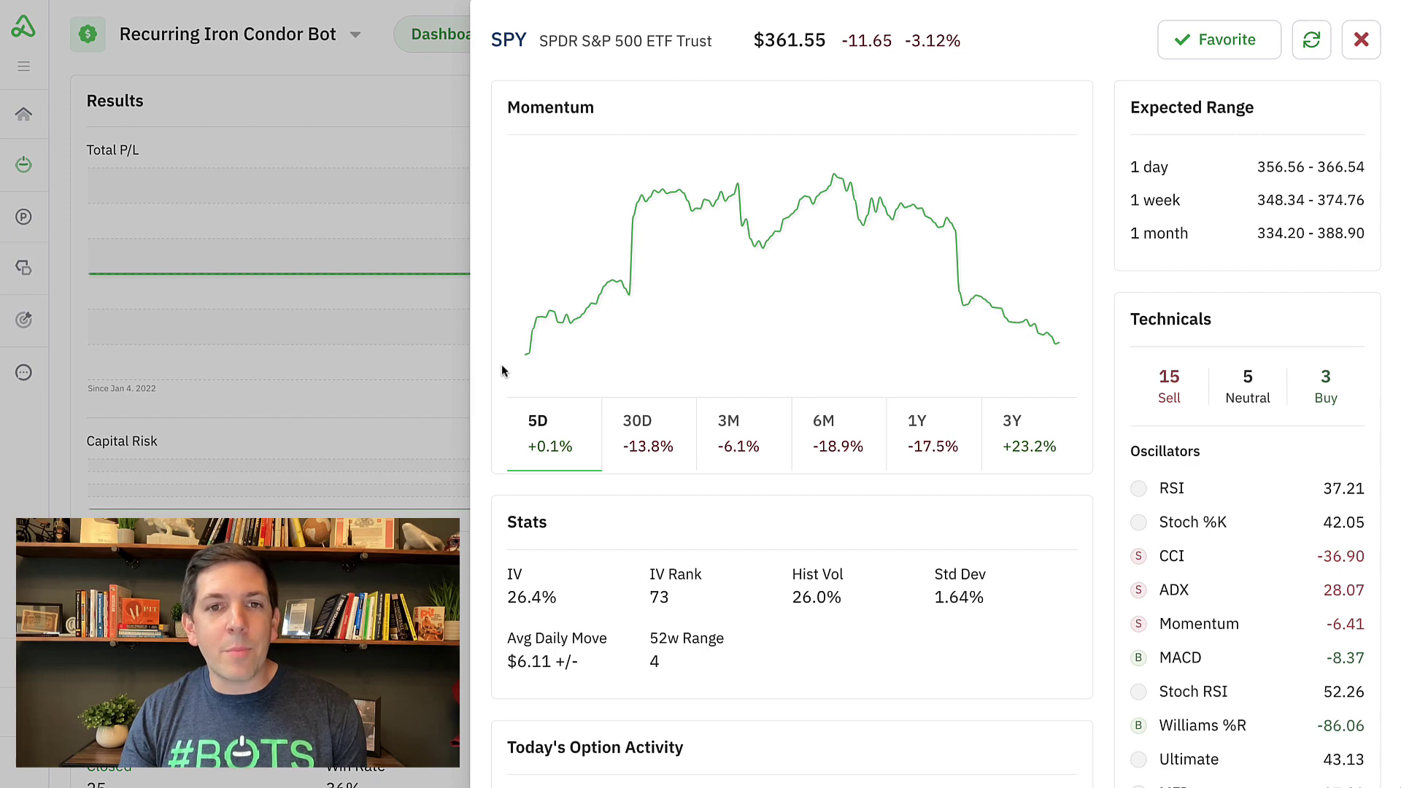
pyautogui.scroll(-2, 490, 366)
pyautogui.scroll(2, 502, 454)
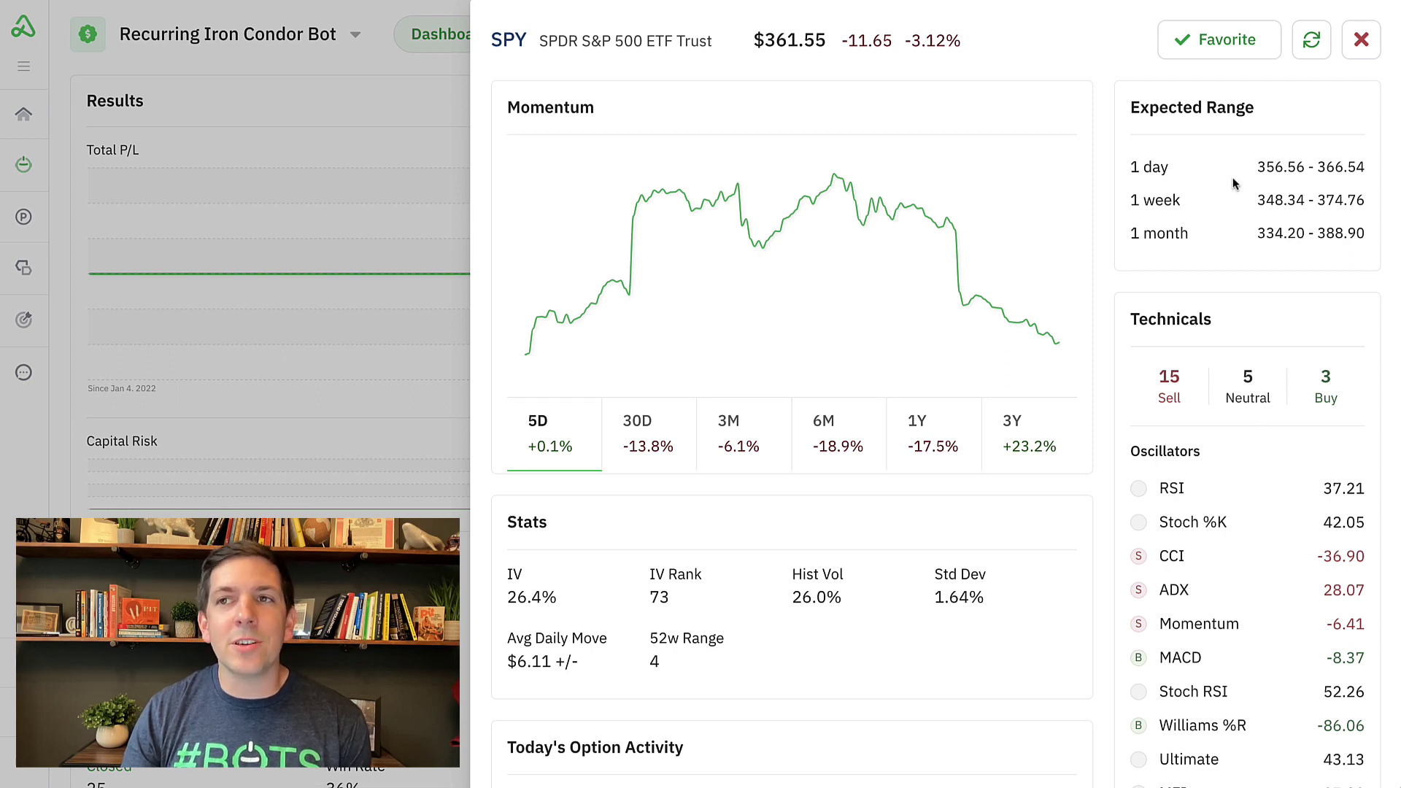
# - Close the SPY quick view, then open and close GLD's quick view
pyautogui.click(1365, 43)
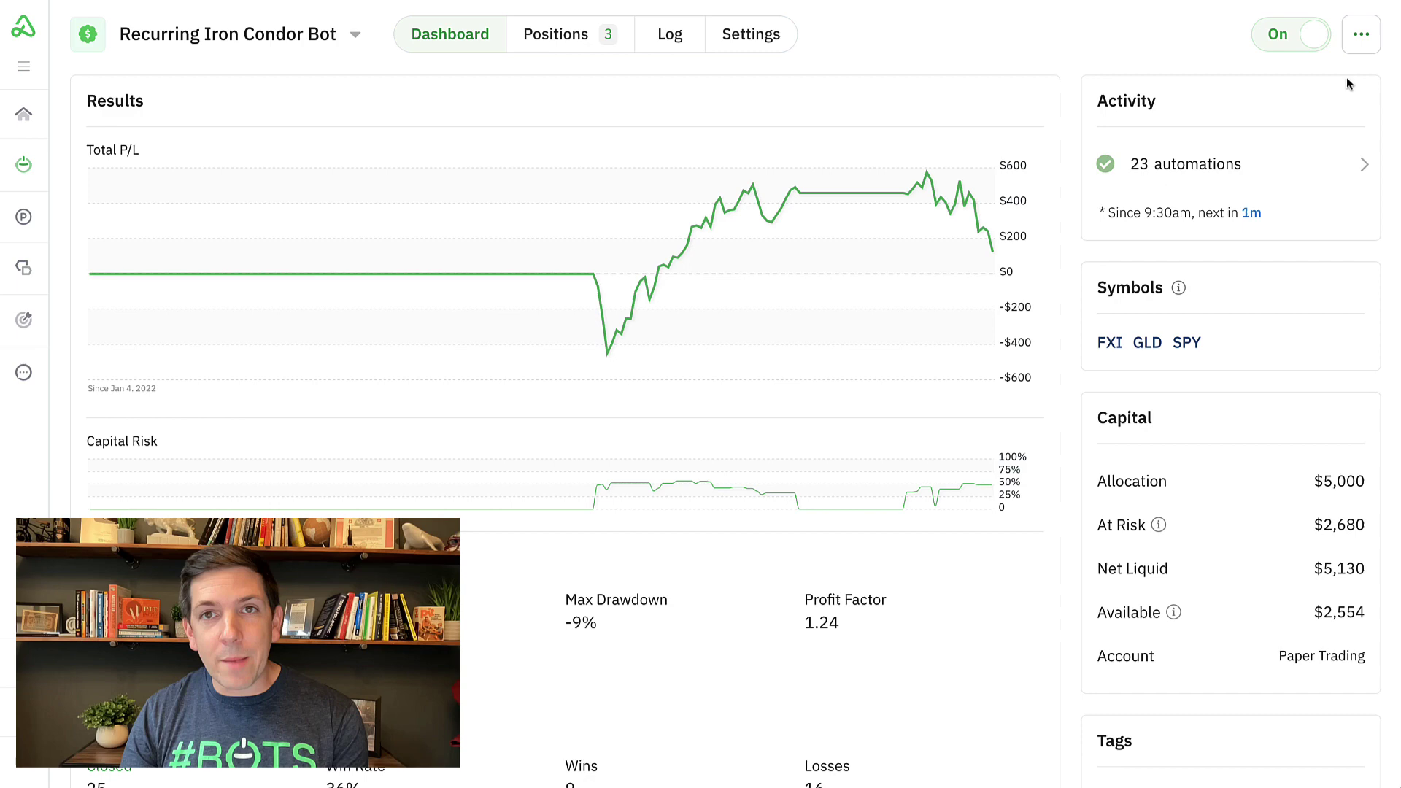
pyautogui.click(1149, 342)
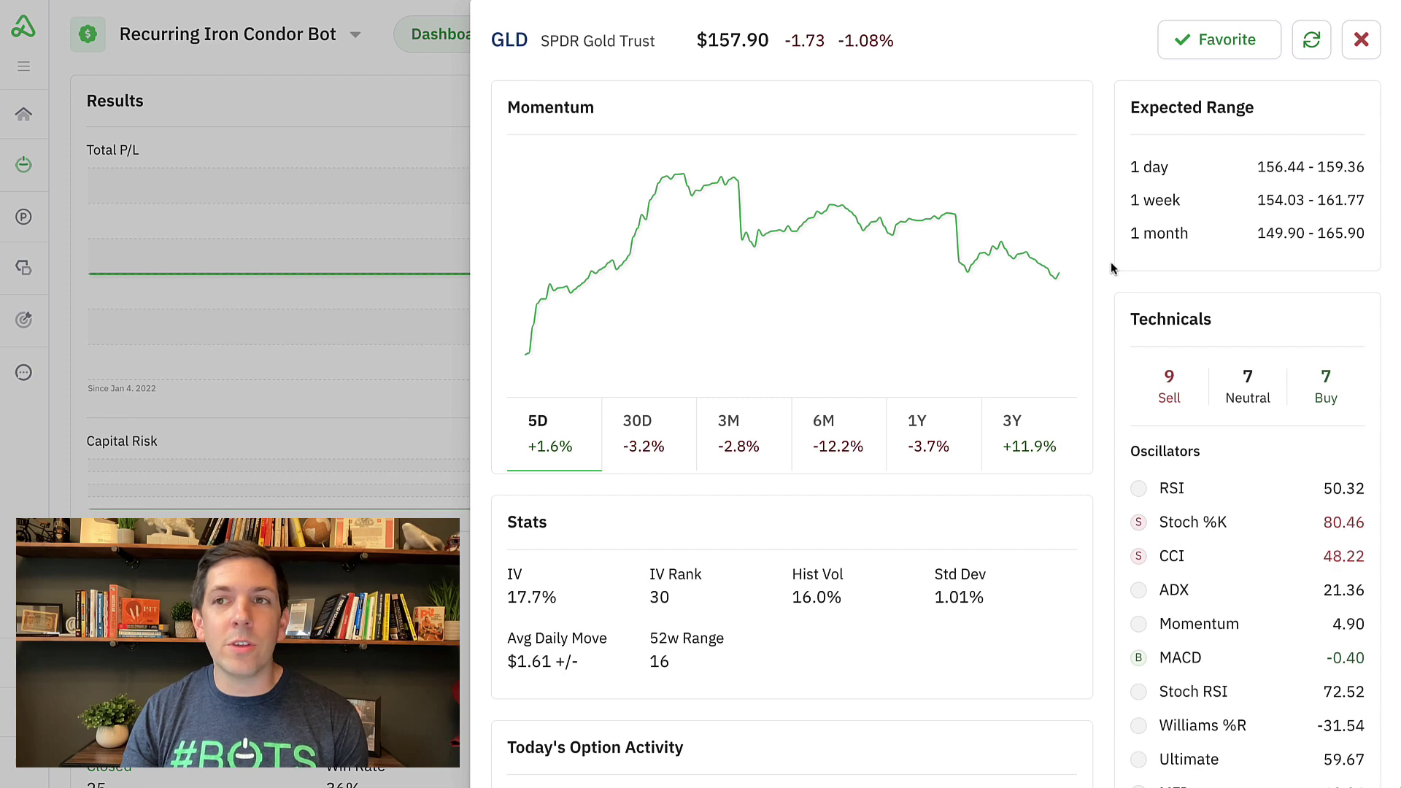
pyautogui.click(1363, 50)
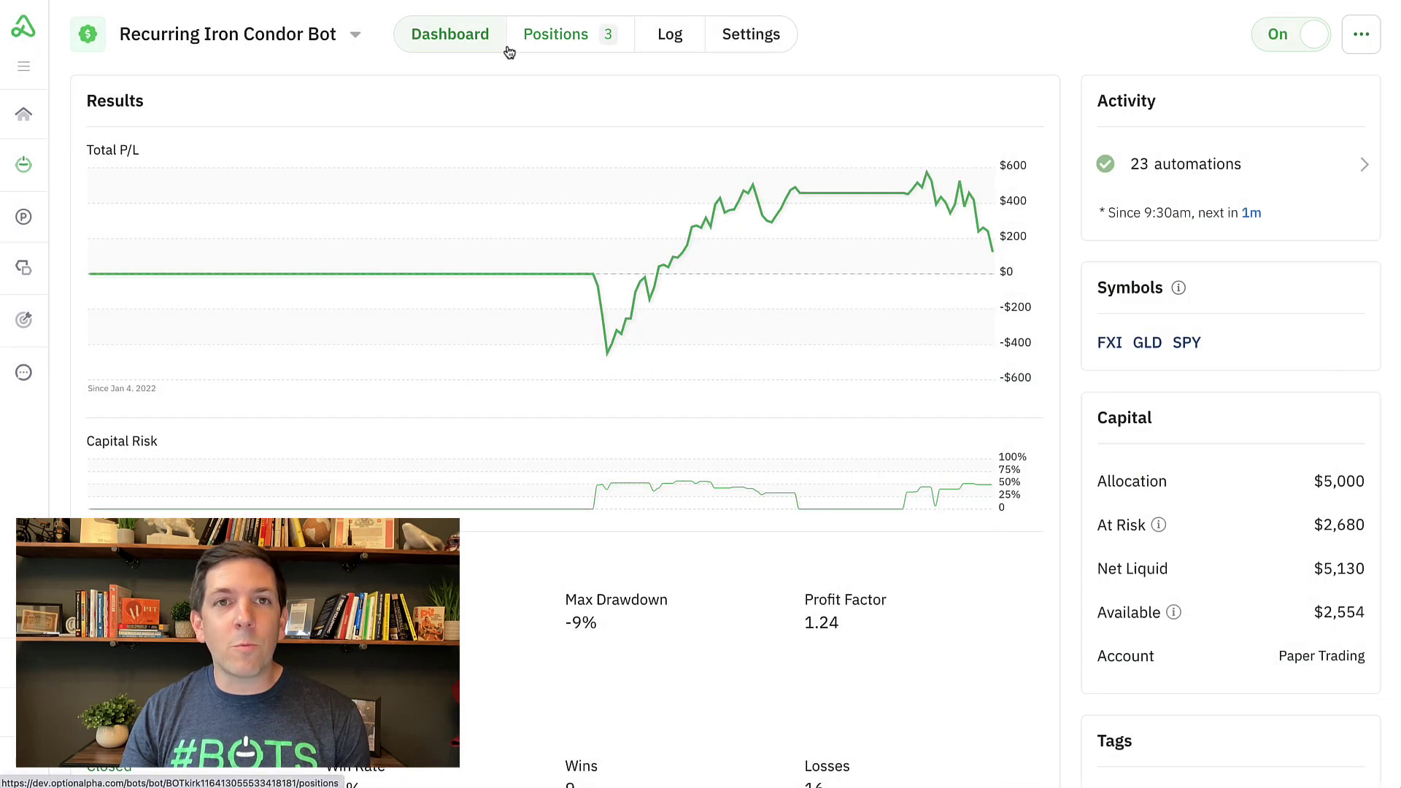
# - Switch to the bot's Positions and review the FXI iron condor position details
pyautogui.click(557, 44)
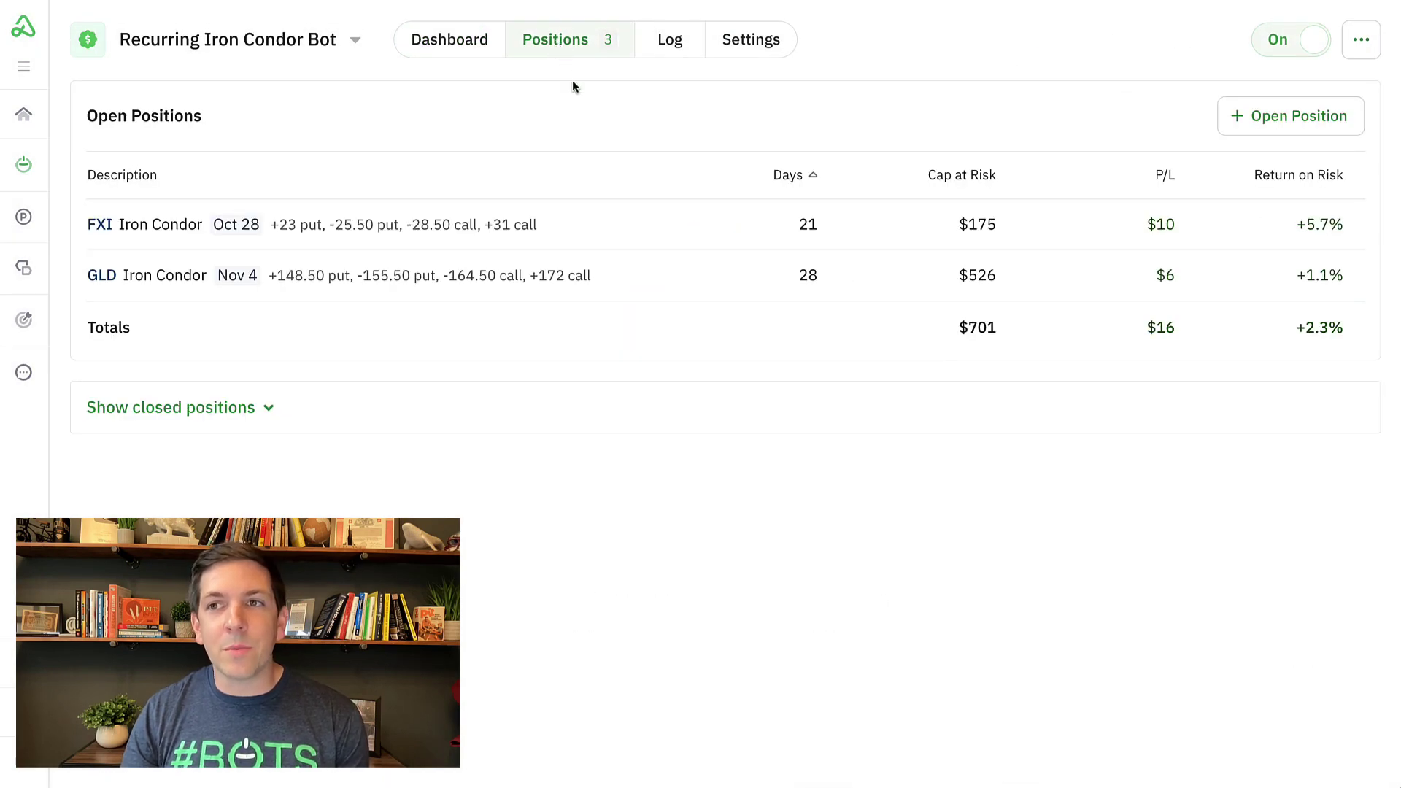
pyautogui.click(608, 230)
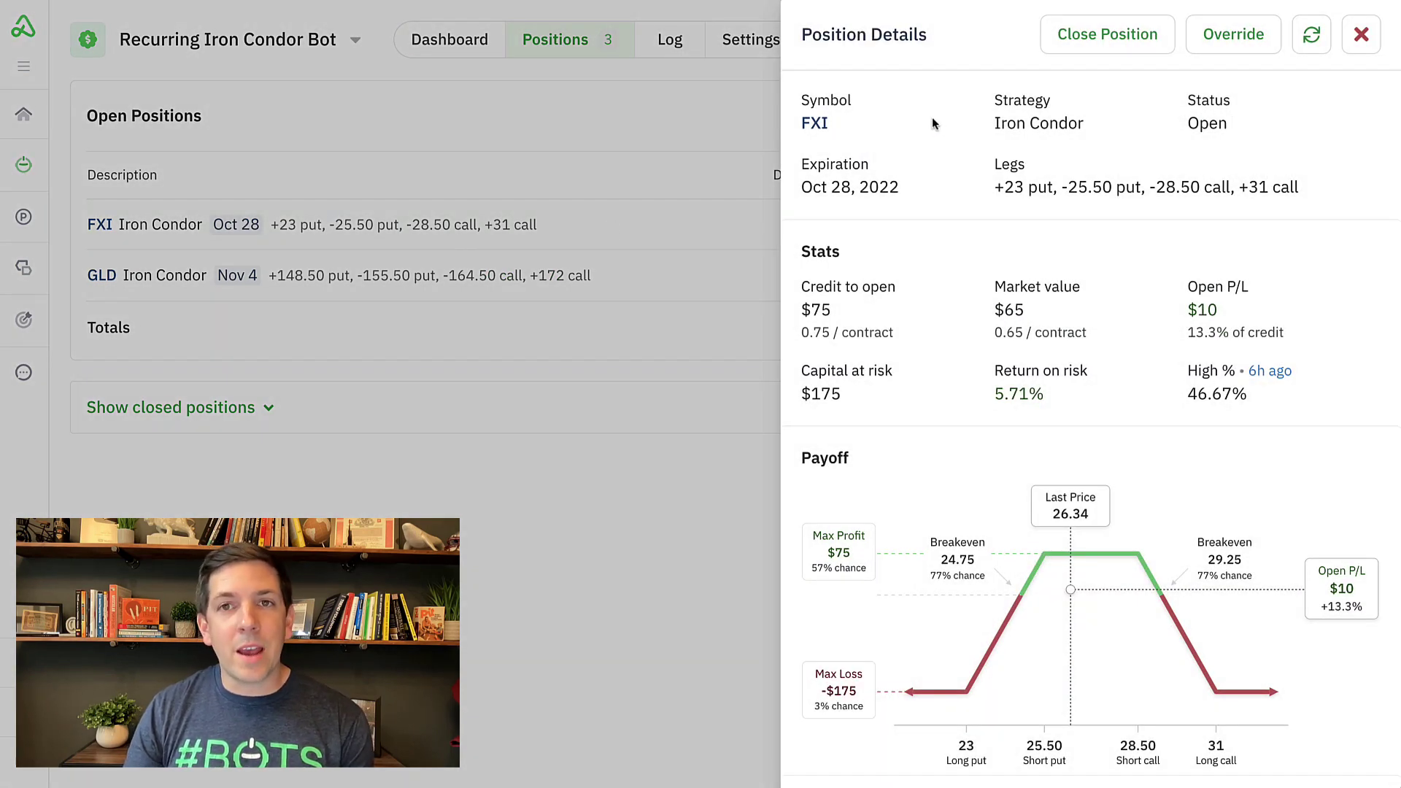
pyautogui.scroll(-1, 936, 116)
pyautogui.scroll(-2, 935, 116)
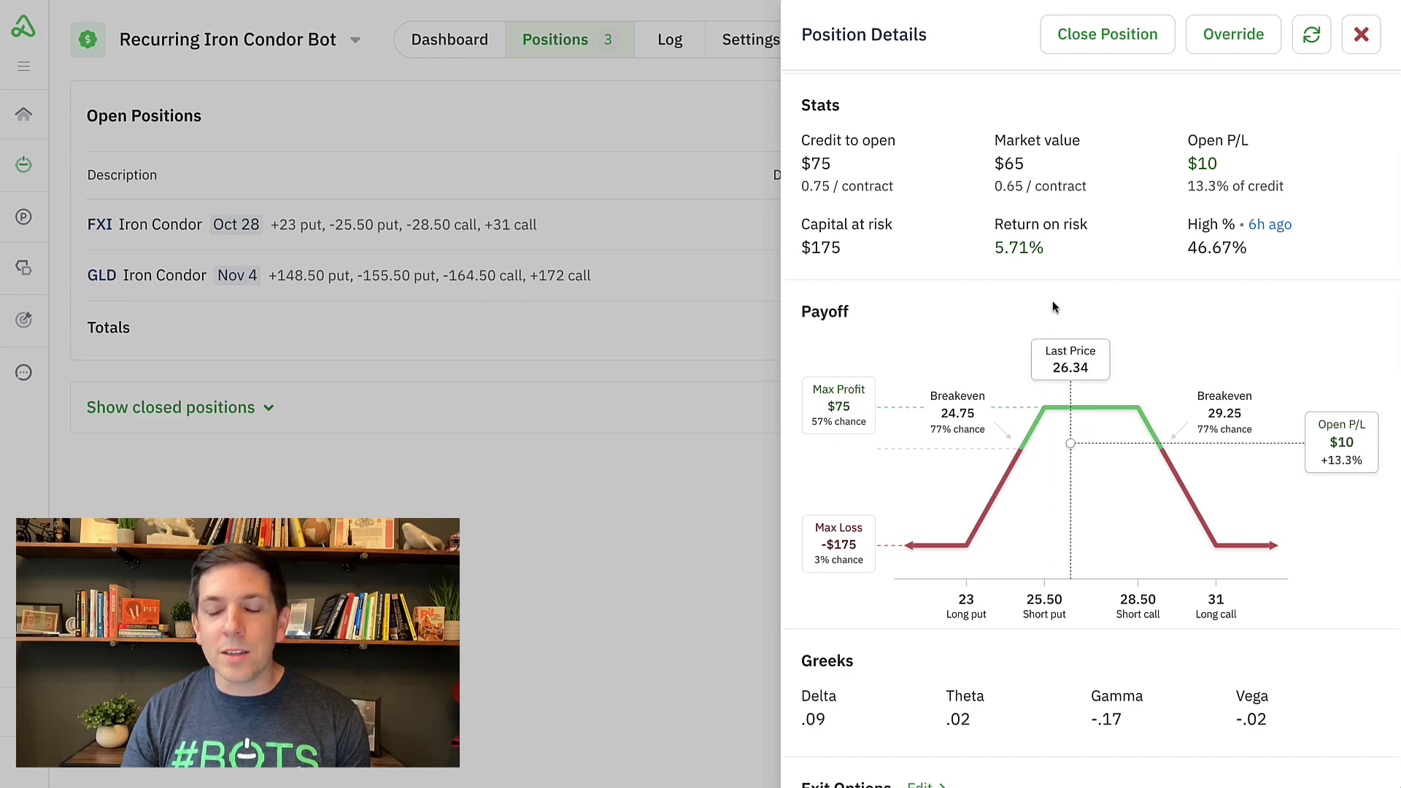
pyautogui.scroll(3, 1013, 304)
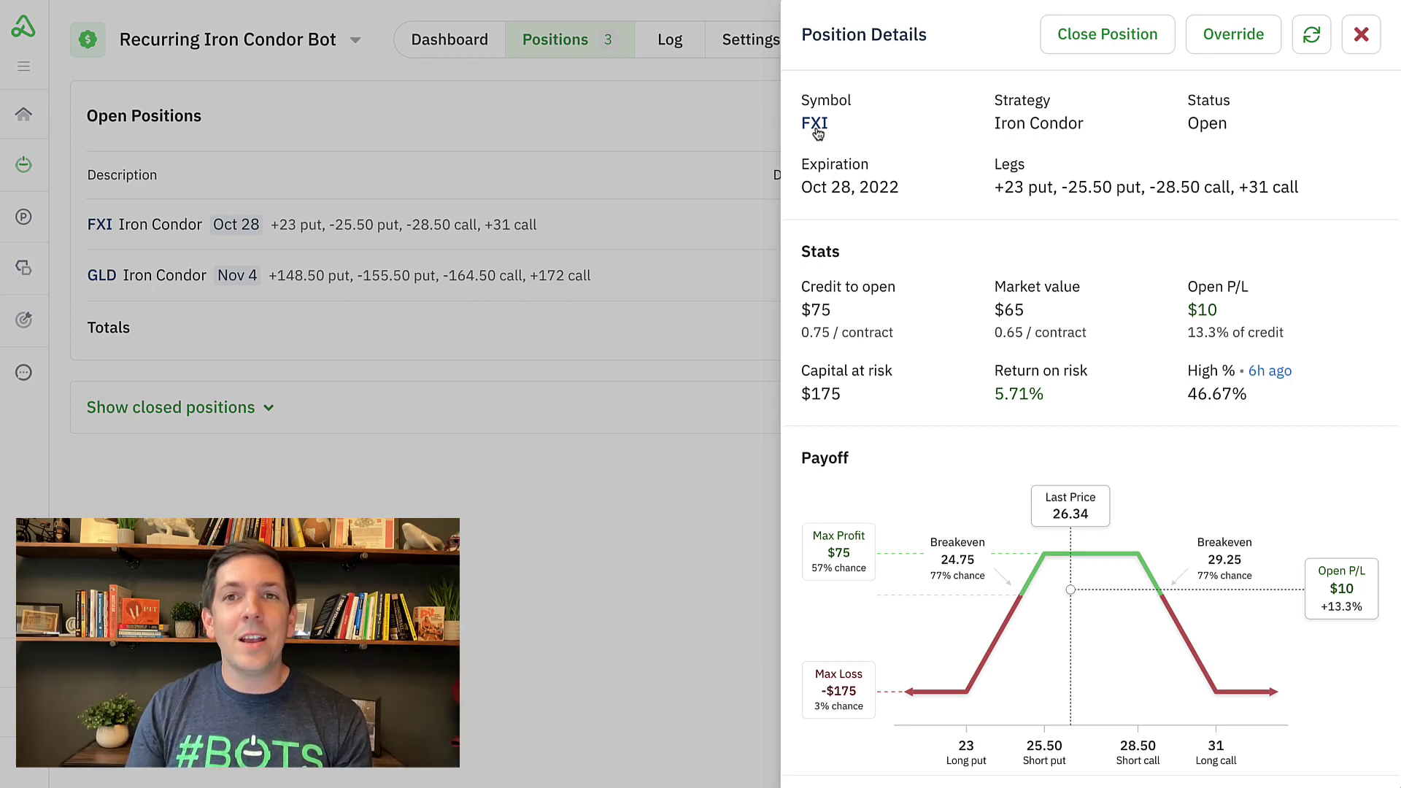
# - Check FXI's ticker quick view, then close it and the position details panel
pyautogui.click(815, 124)
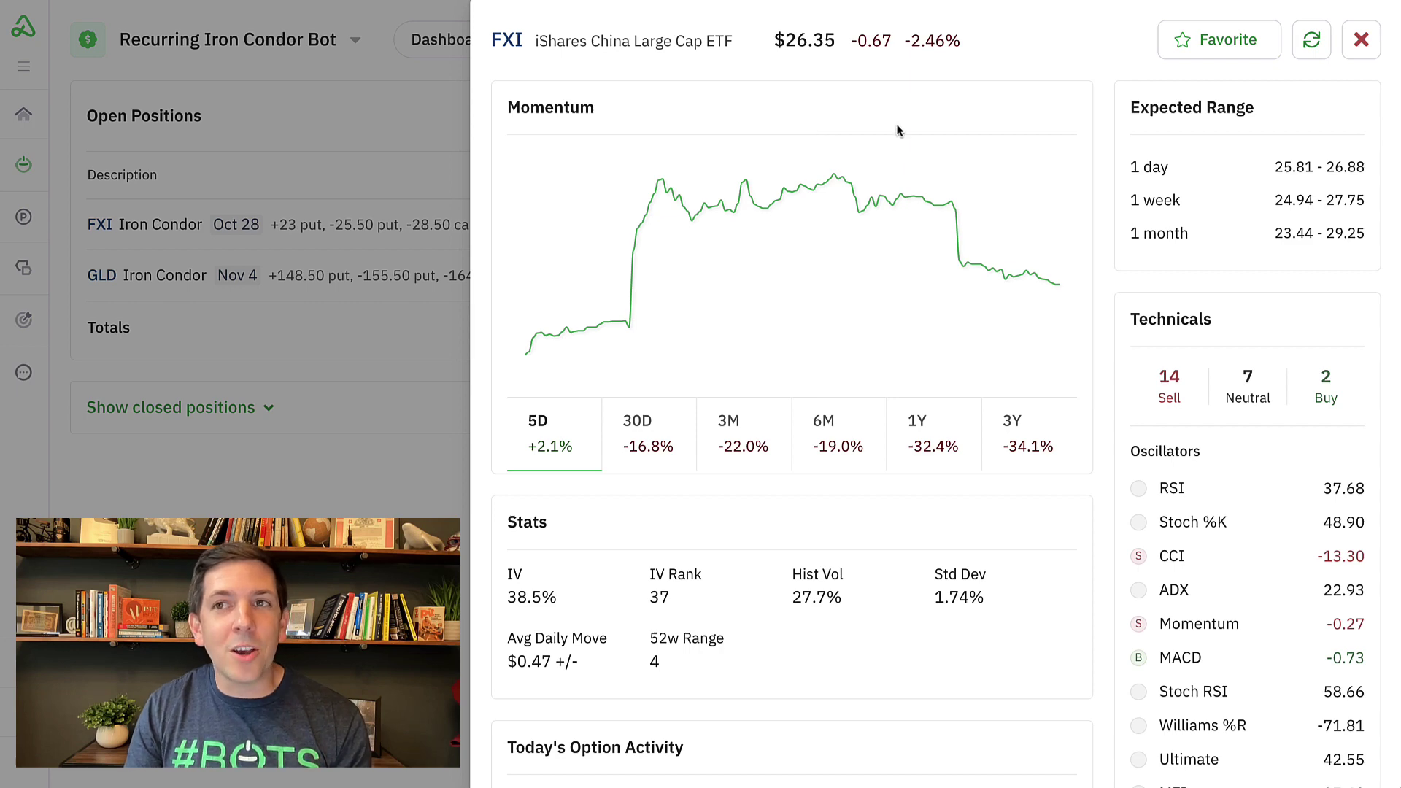
pyautogui.click(1360, 50)
pyautogui.click(1360, 50)
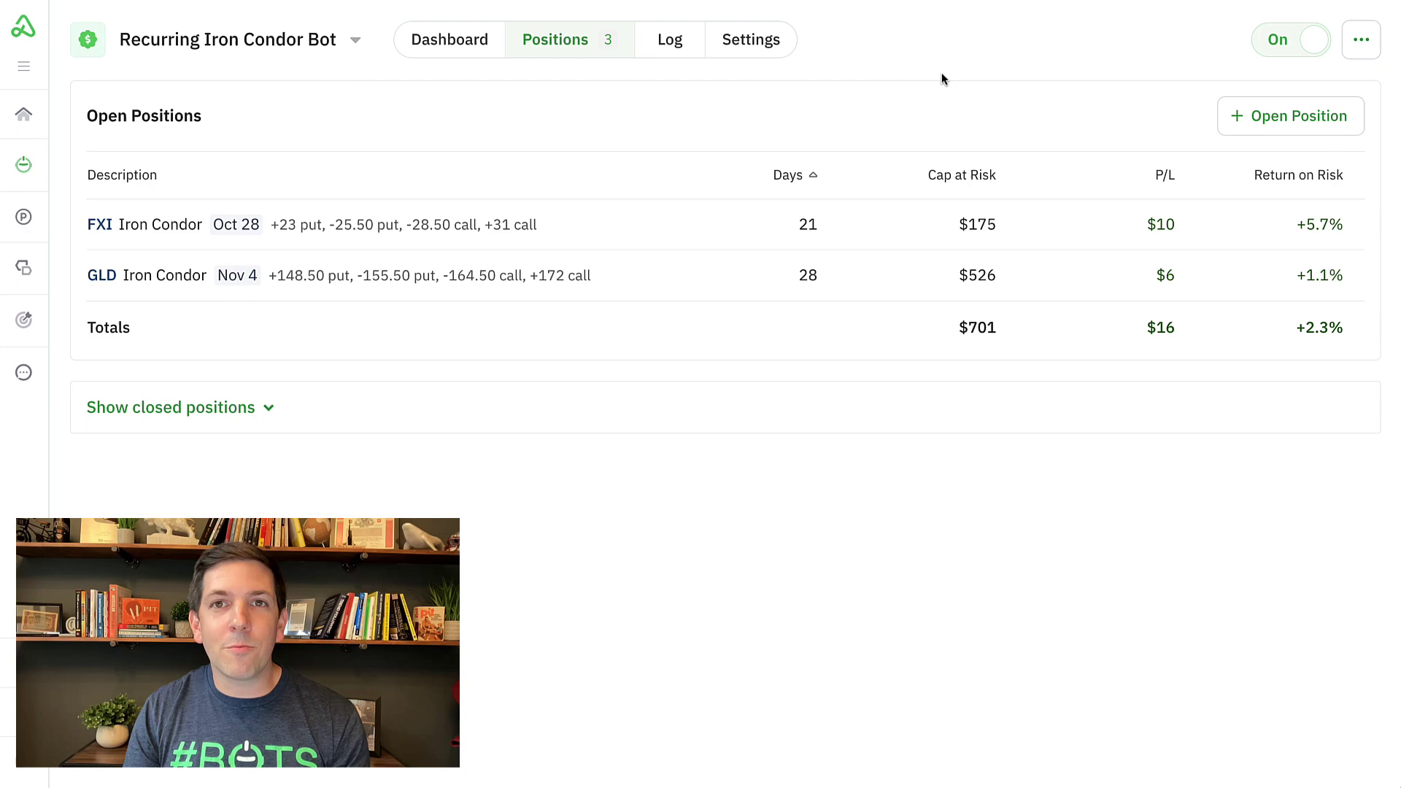
# - On the bot's Log, review and close the 3:15pm automation run's log
pyautogui.click(681, 50)
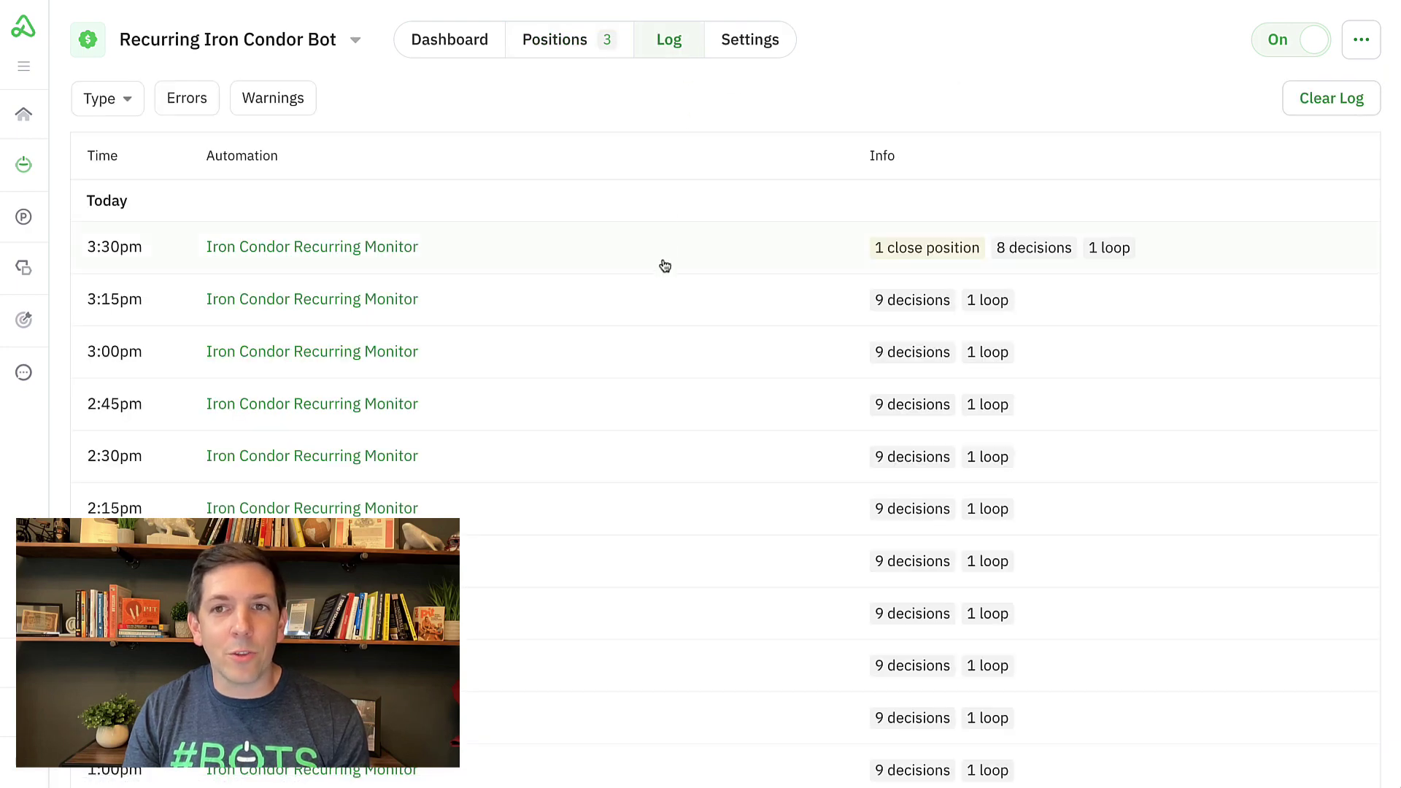
pyautogui.click(658, 296)
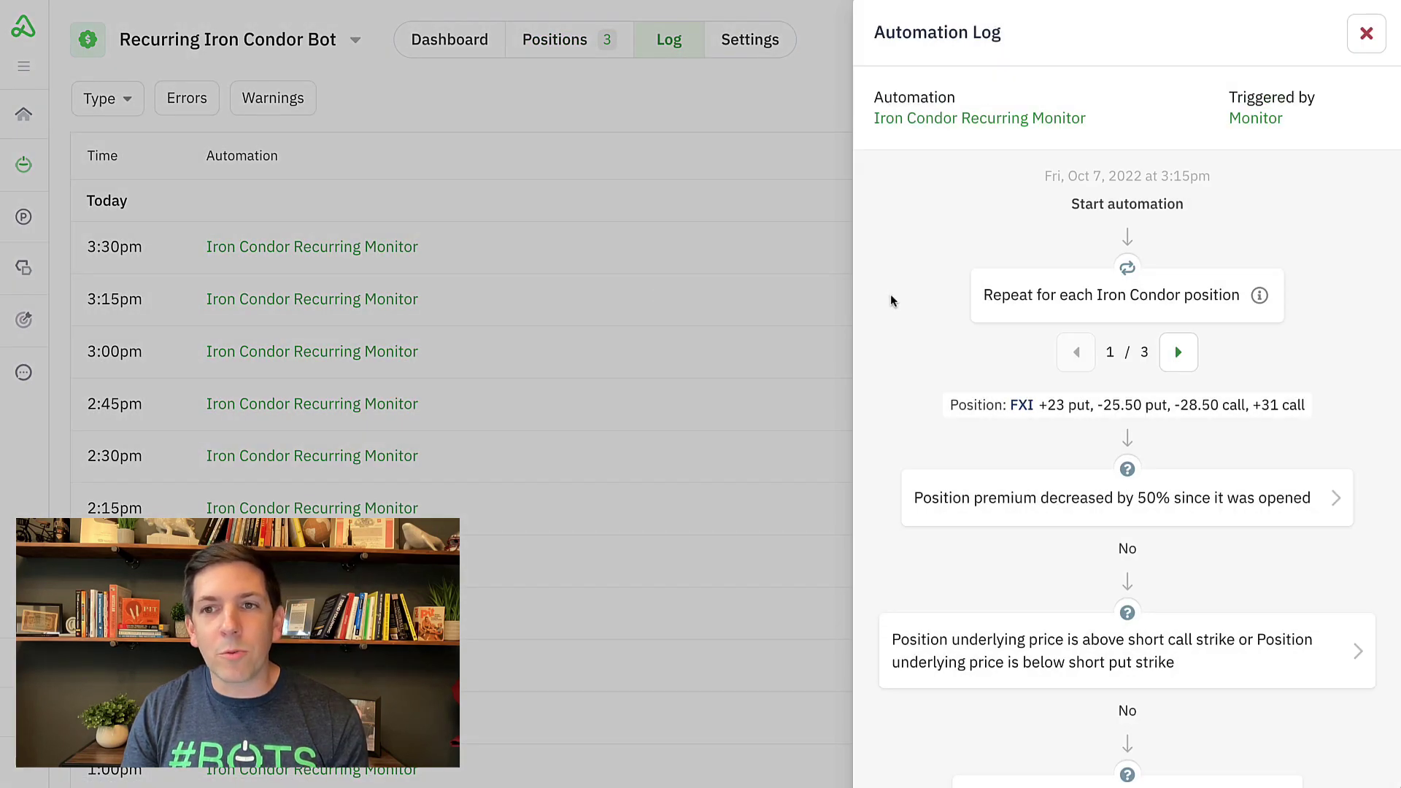
pyautogui.scroll(-1, 927, 389)
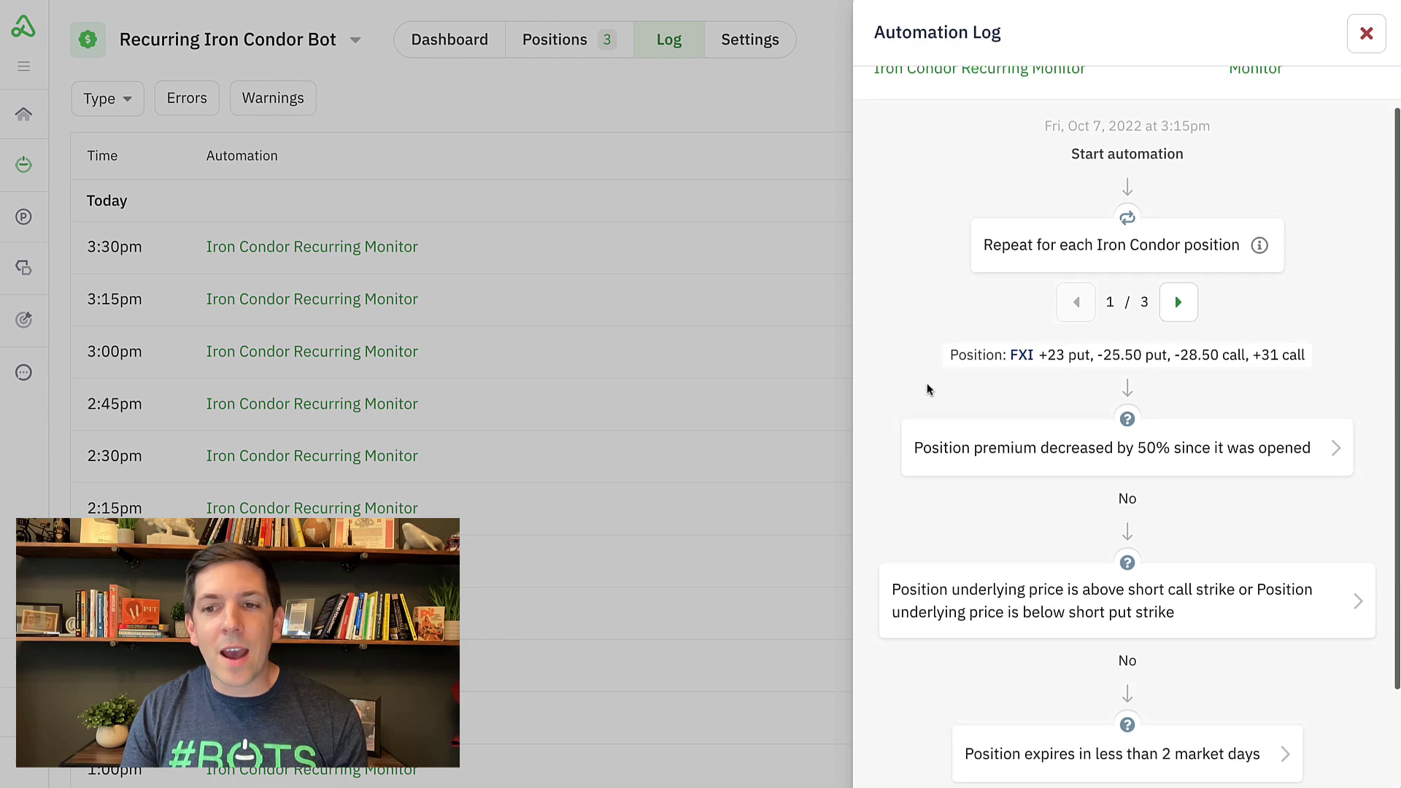
pyautogui.scroll(-2, 927, 389)
pyautogui.scroll(3, 910, 359)
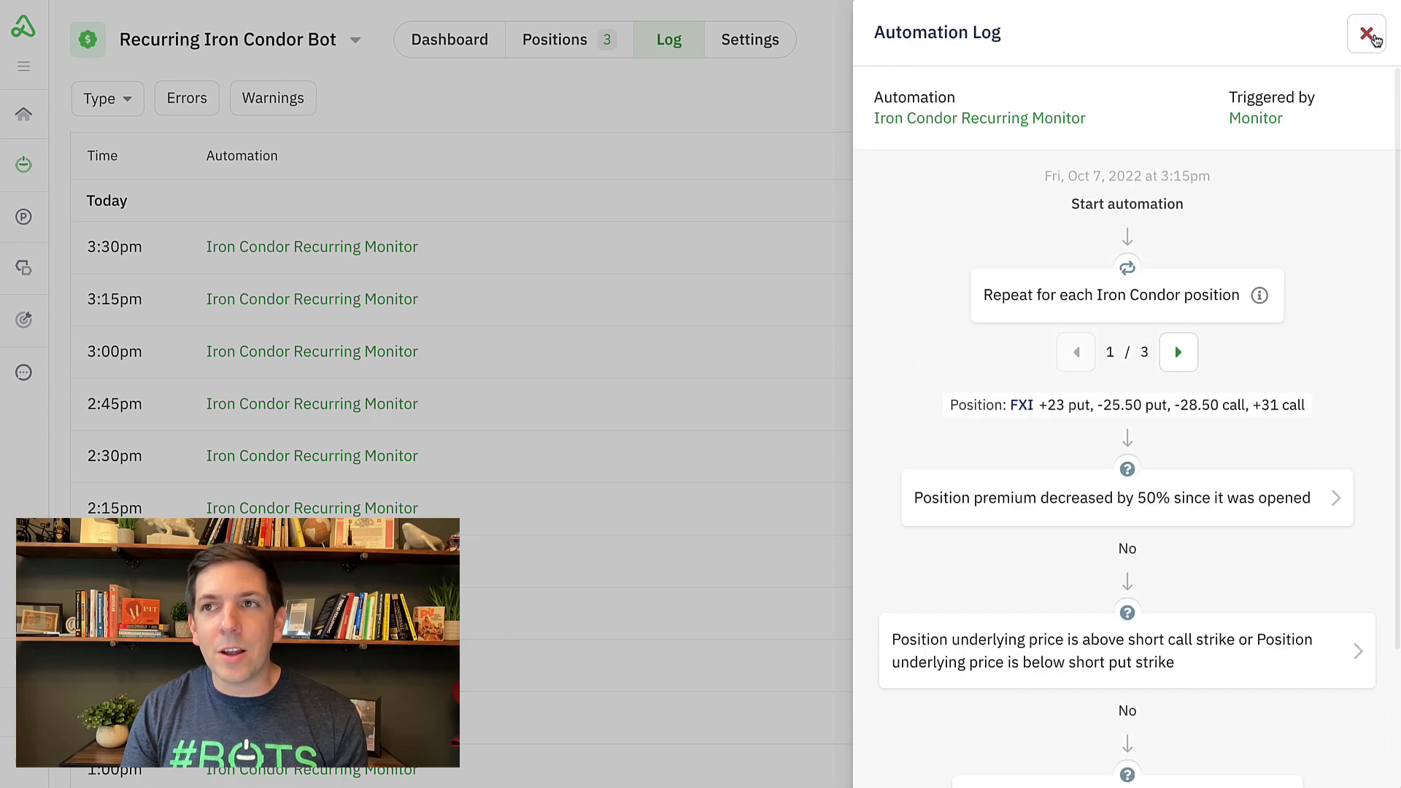
pyautogui.click(1365, 33)
# - Open the 3:30pm run's log, step to the SPY position, and view the closed iron condor
pyautogui.click(791, 254)
pyautogui.scroll(-2, 964, 281)
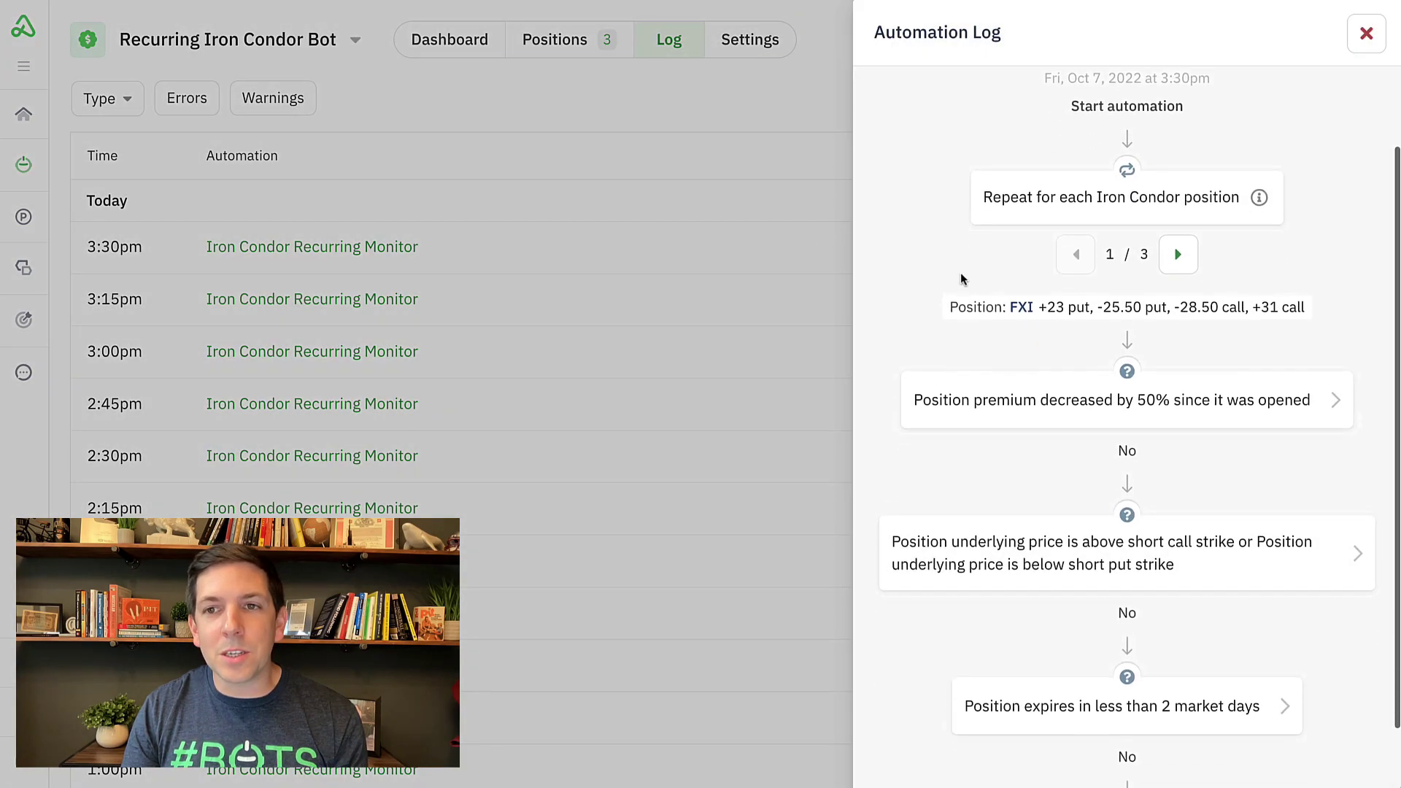
pyautogui.scroll(-1, 956, 300)
pyautogui.click(1171, 183)
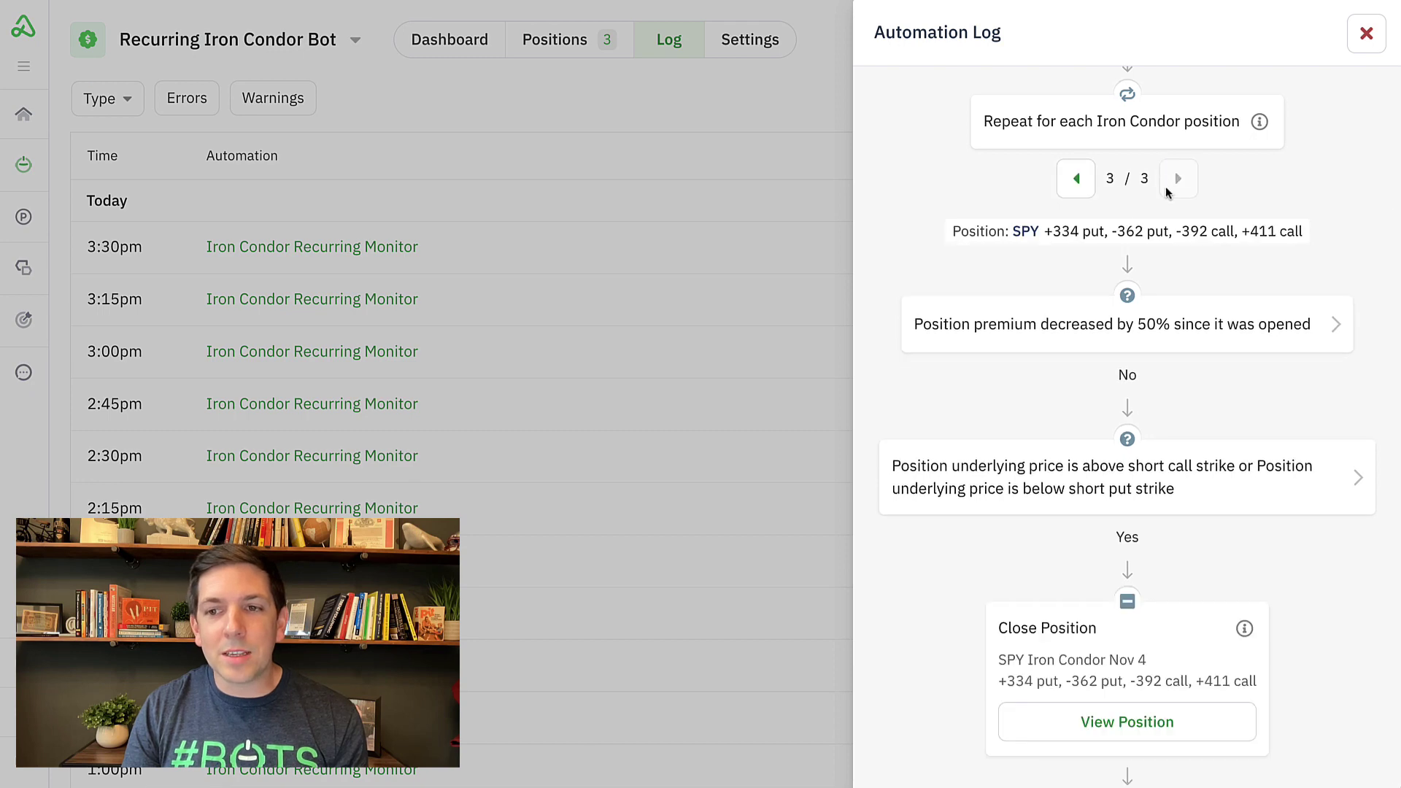
pyautogui.scroll(-1, 1165, 219)
pyautogui.click(1135, 665)
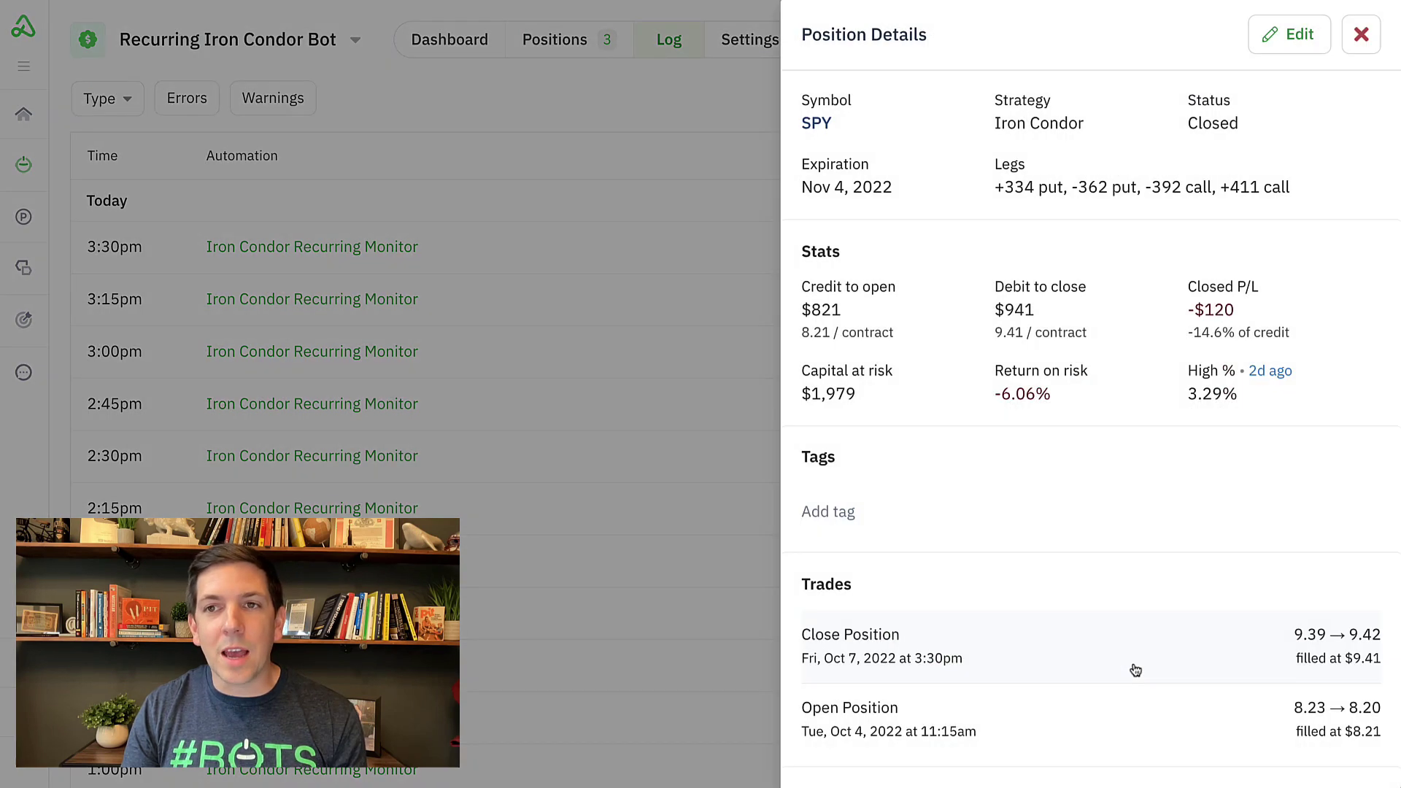
# - Check SPY's ticker quick view from the position details twice, then close all panels
pyautogui.click(817, 125)
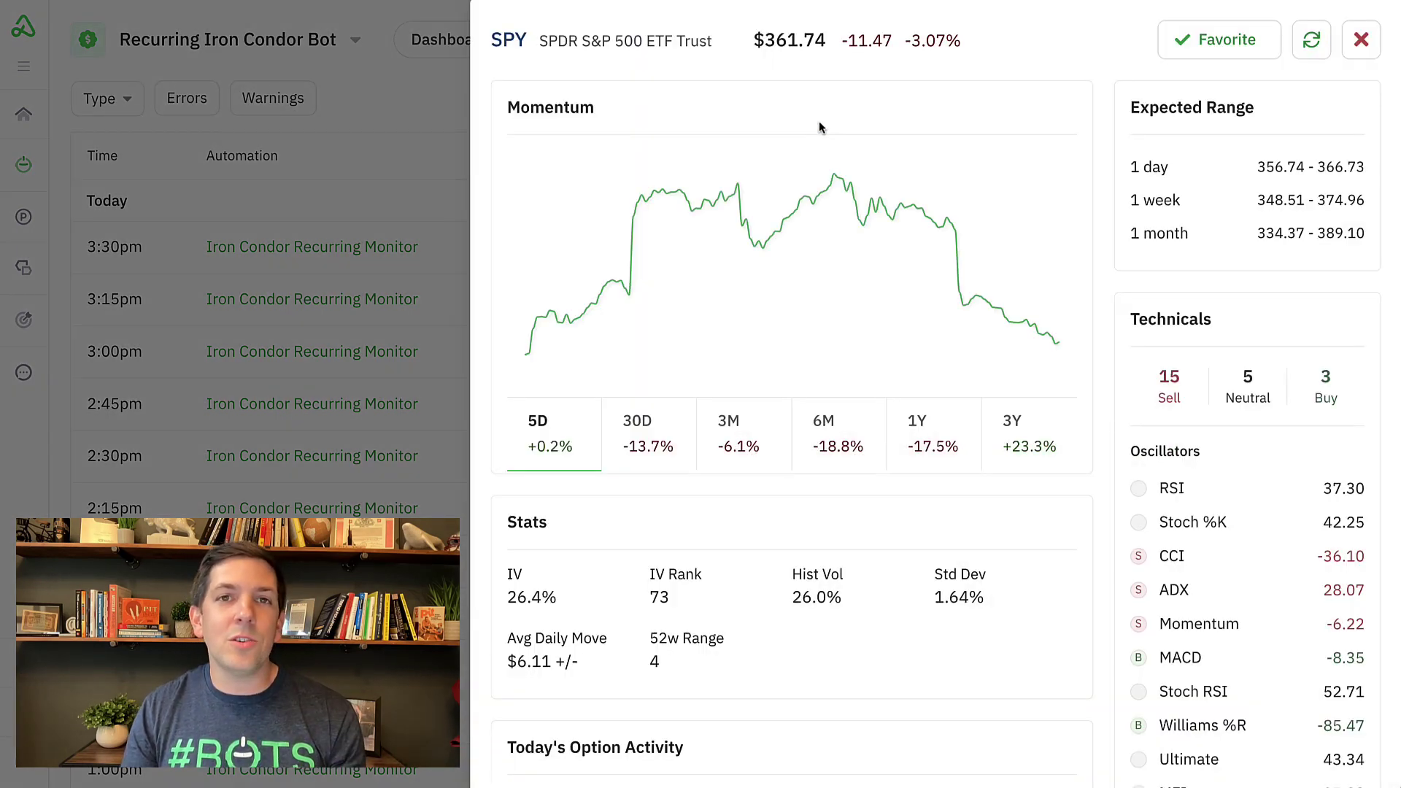
pyautogui.click(1362, 41)
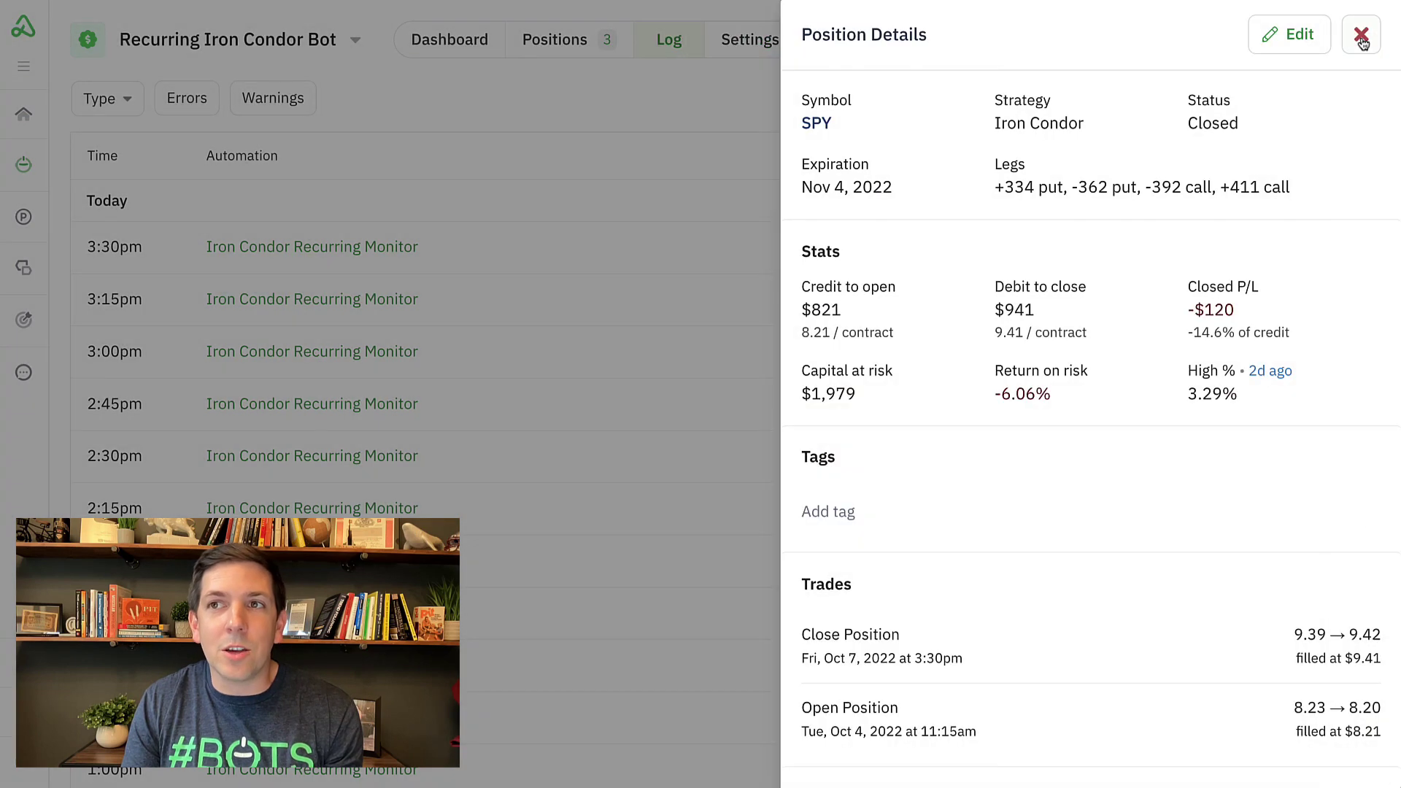
pyautogui.click(1362, 41)
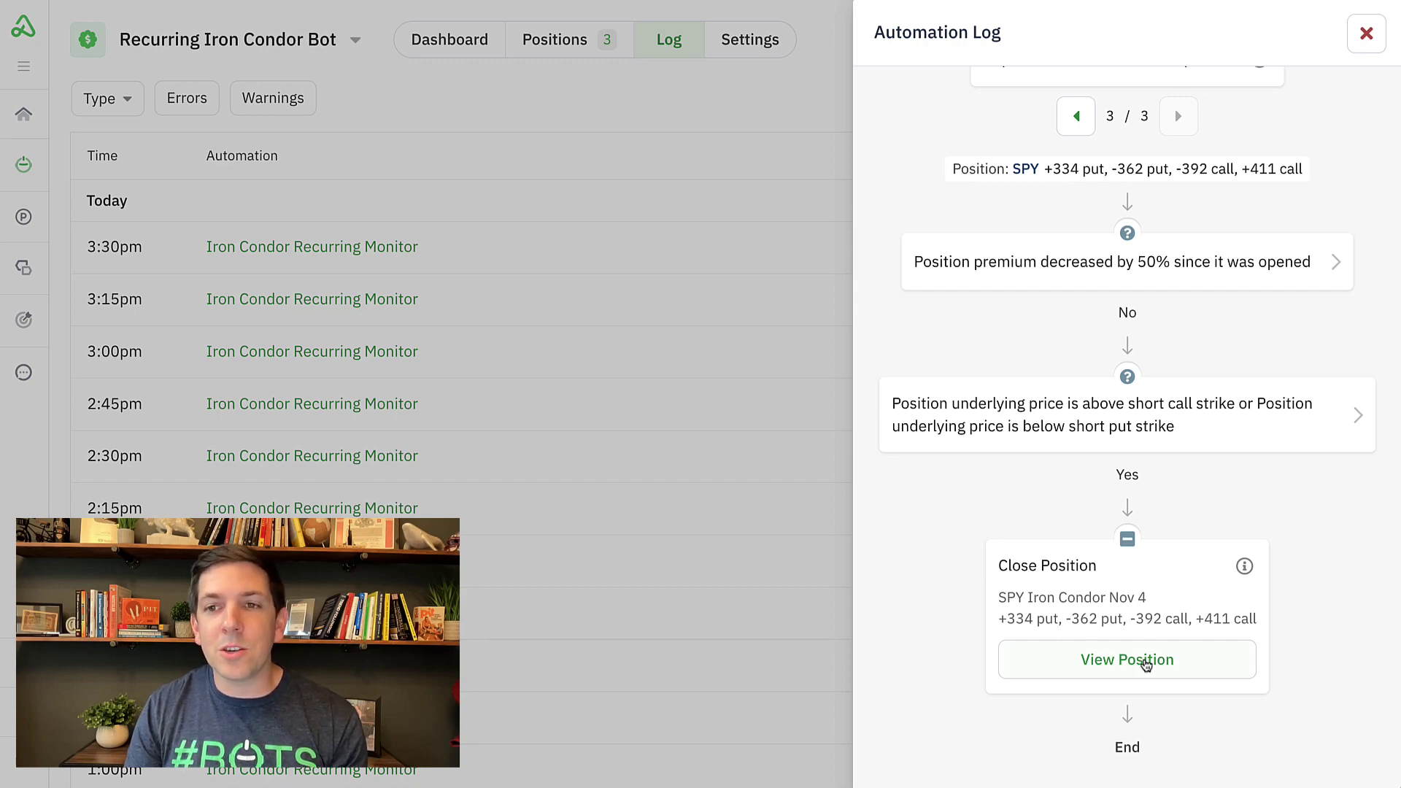
pyautogui.click(1146, 661)
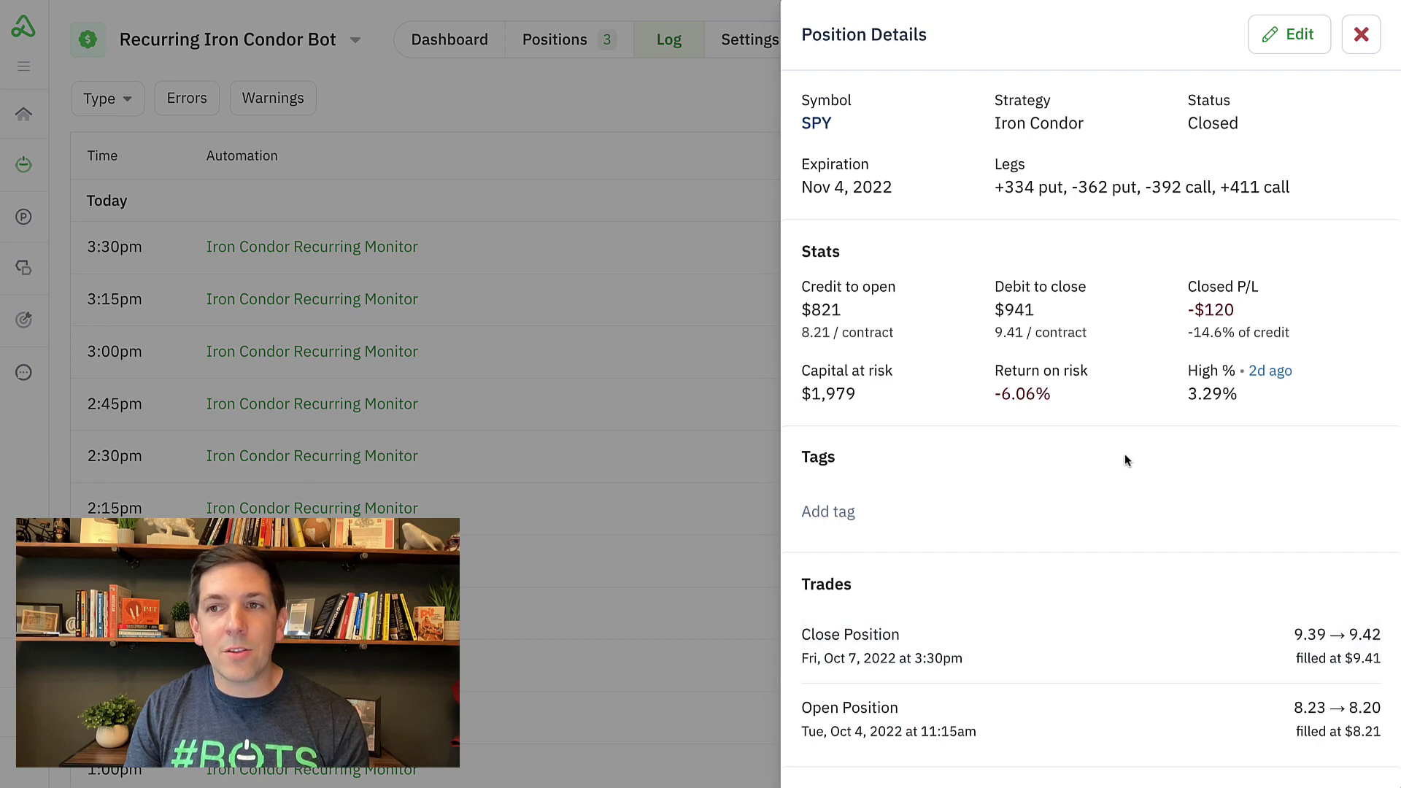
pyautogui.click(816, 124)
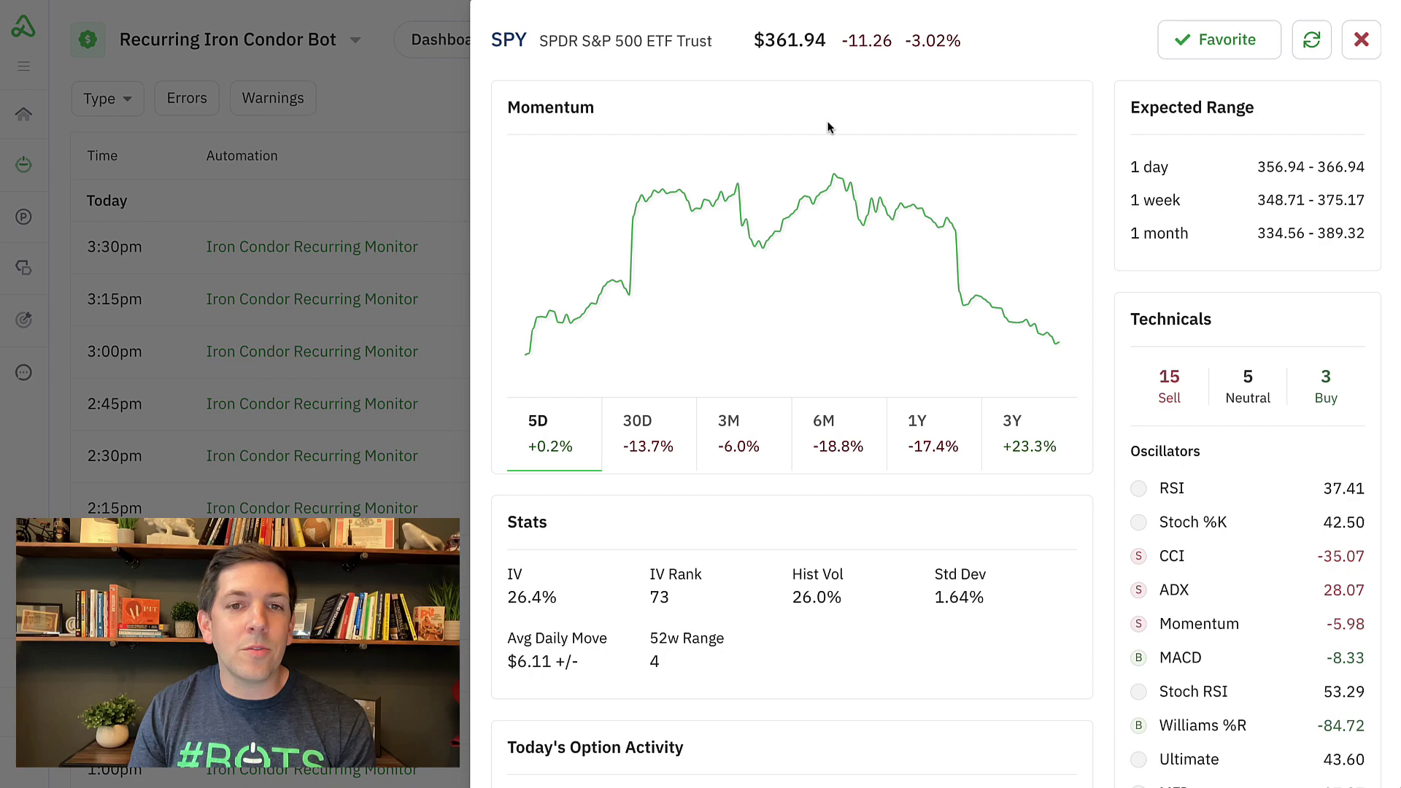
pyautogui.click(1362, 46)
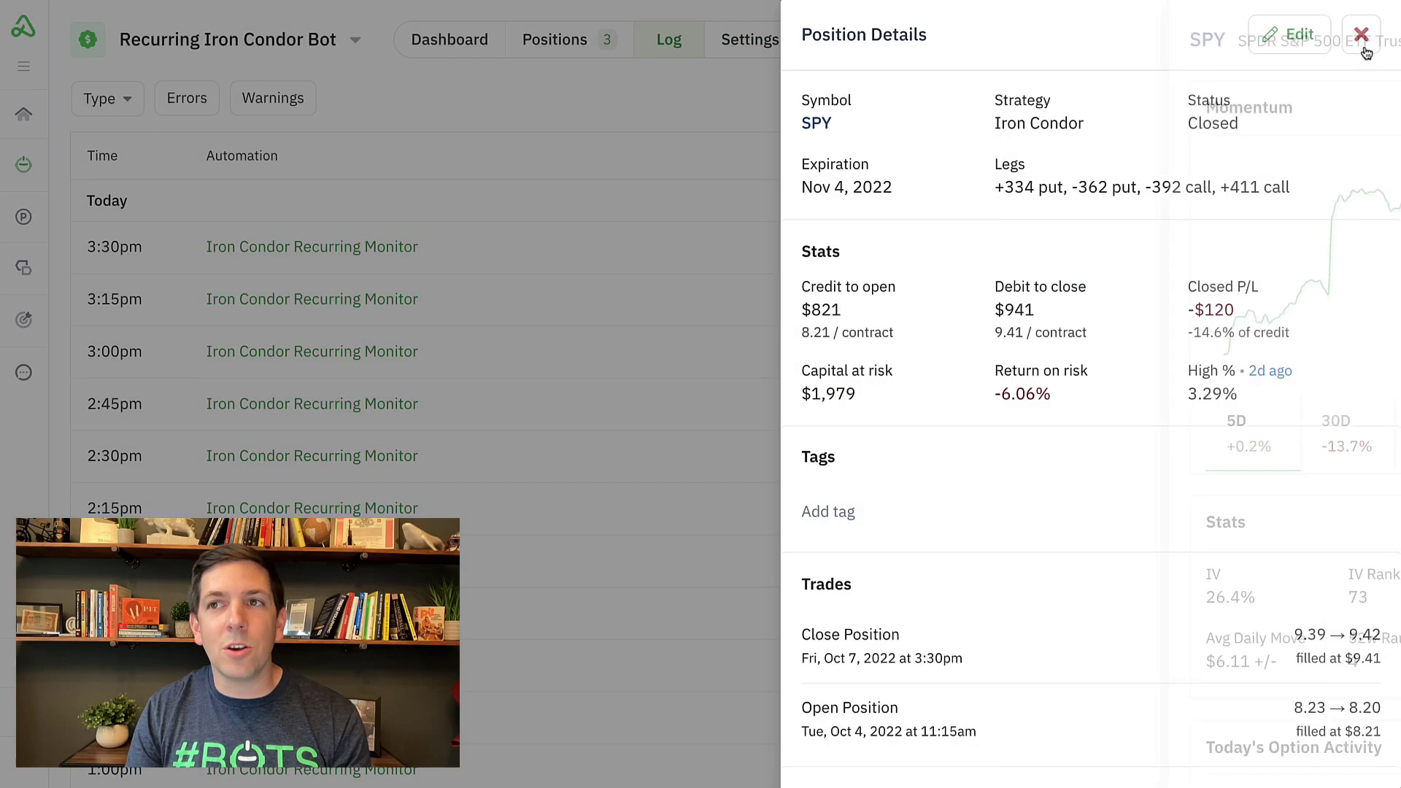
pyautogui.click(1364, 47)
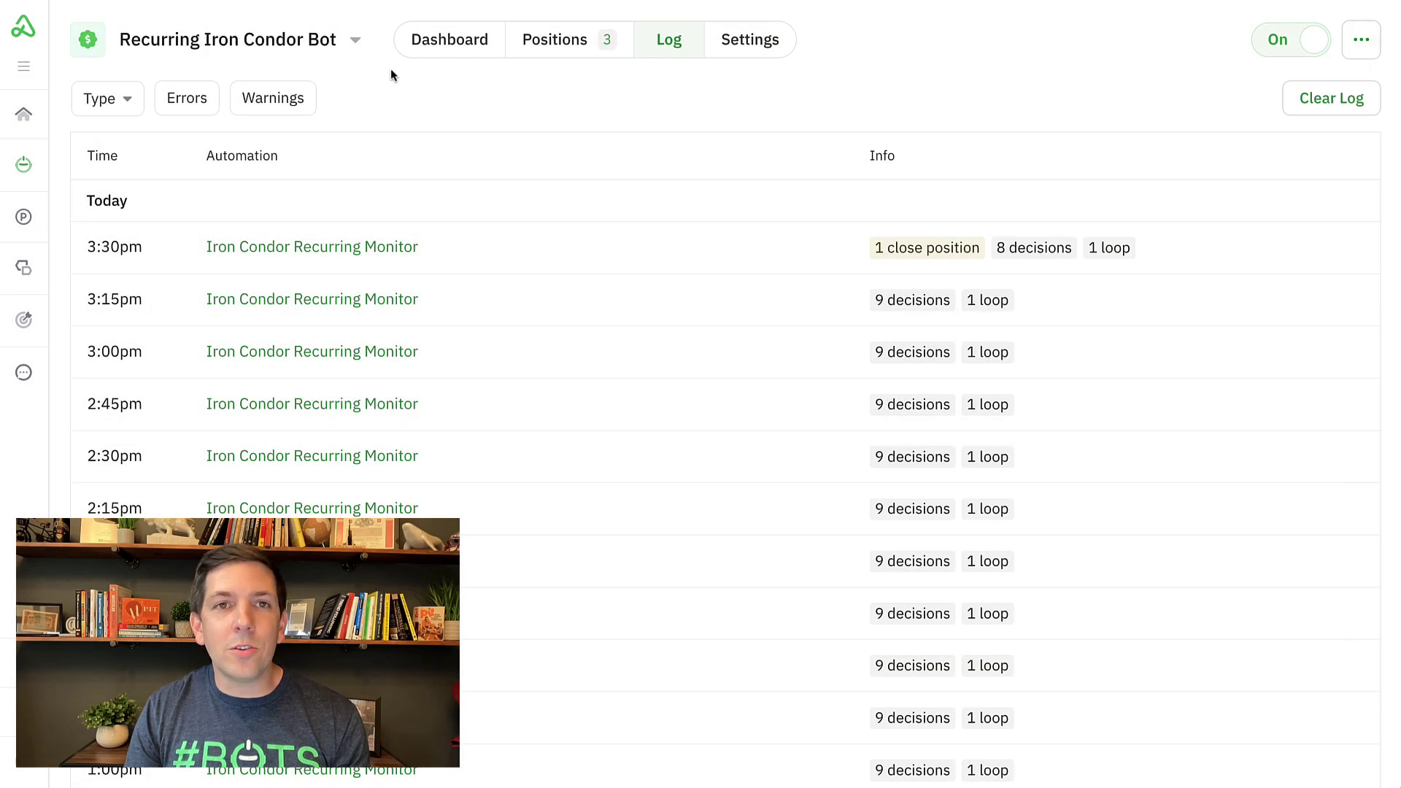
# - From the global Positions list, check the QQQ long call's ticker quick view, then close both panels
pyautogui.click(442, 48)
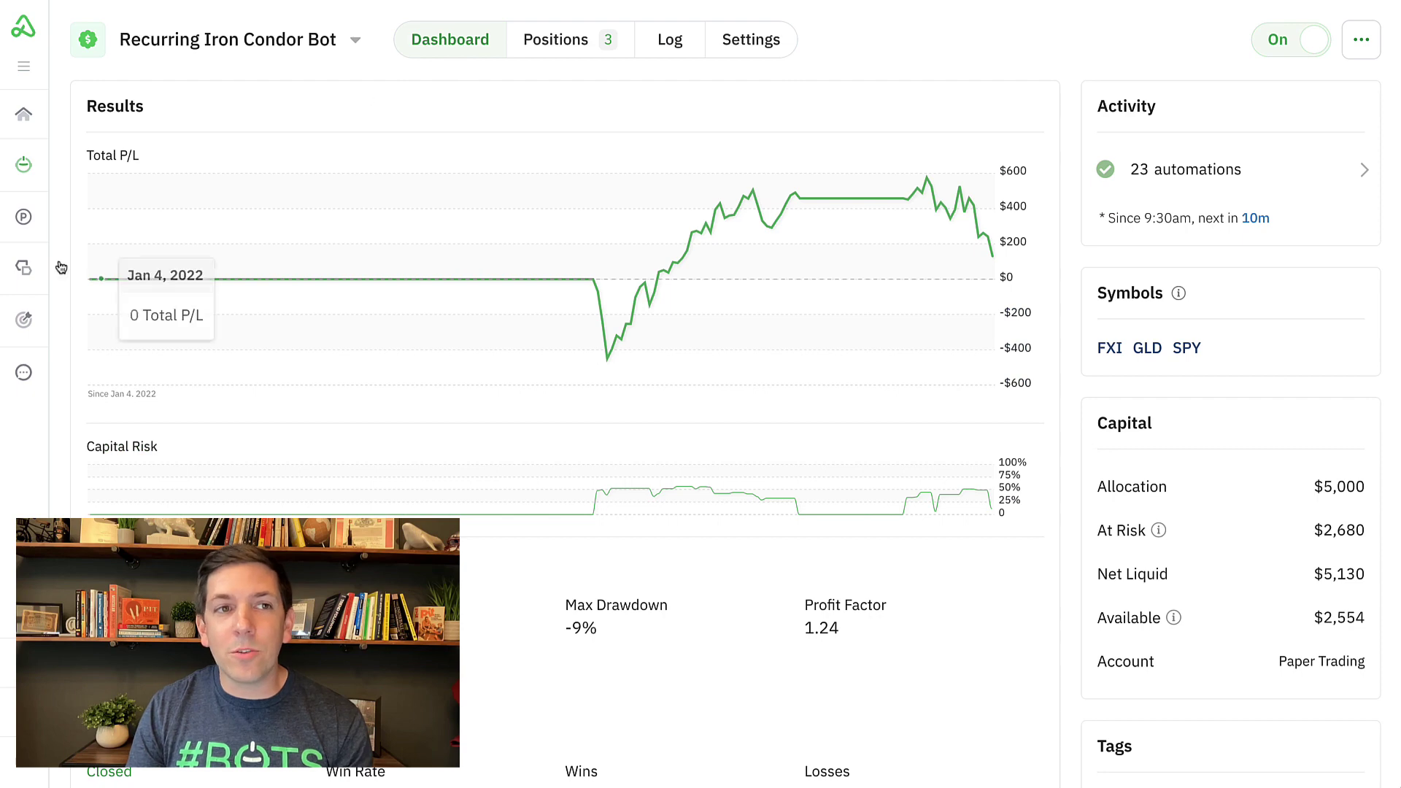
pyautogui.click(26, 221)
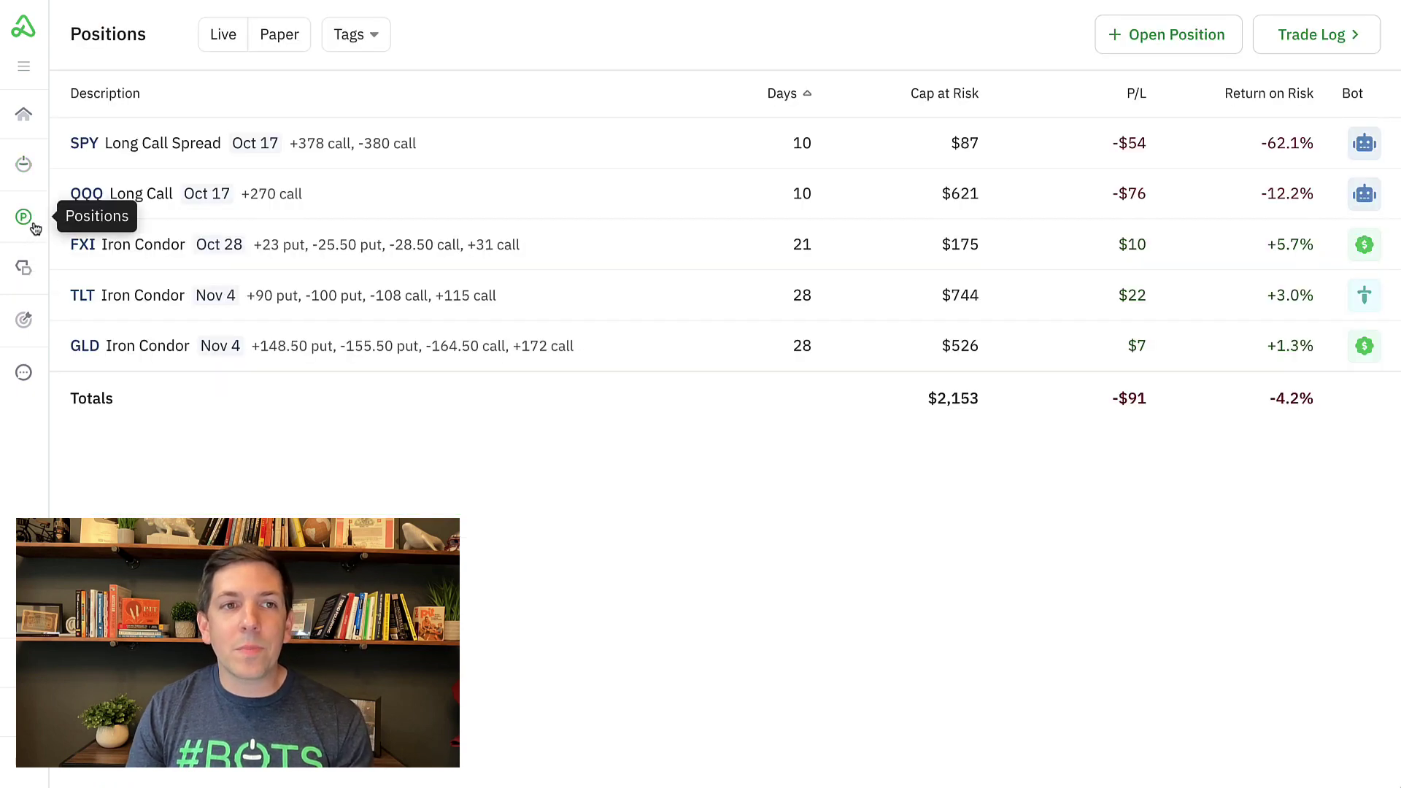
pyautogui.click(469, 204)
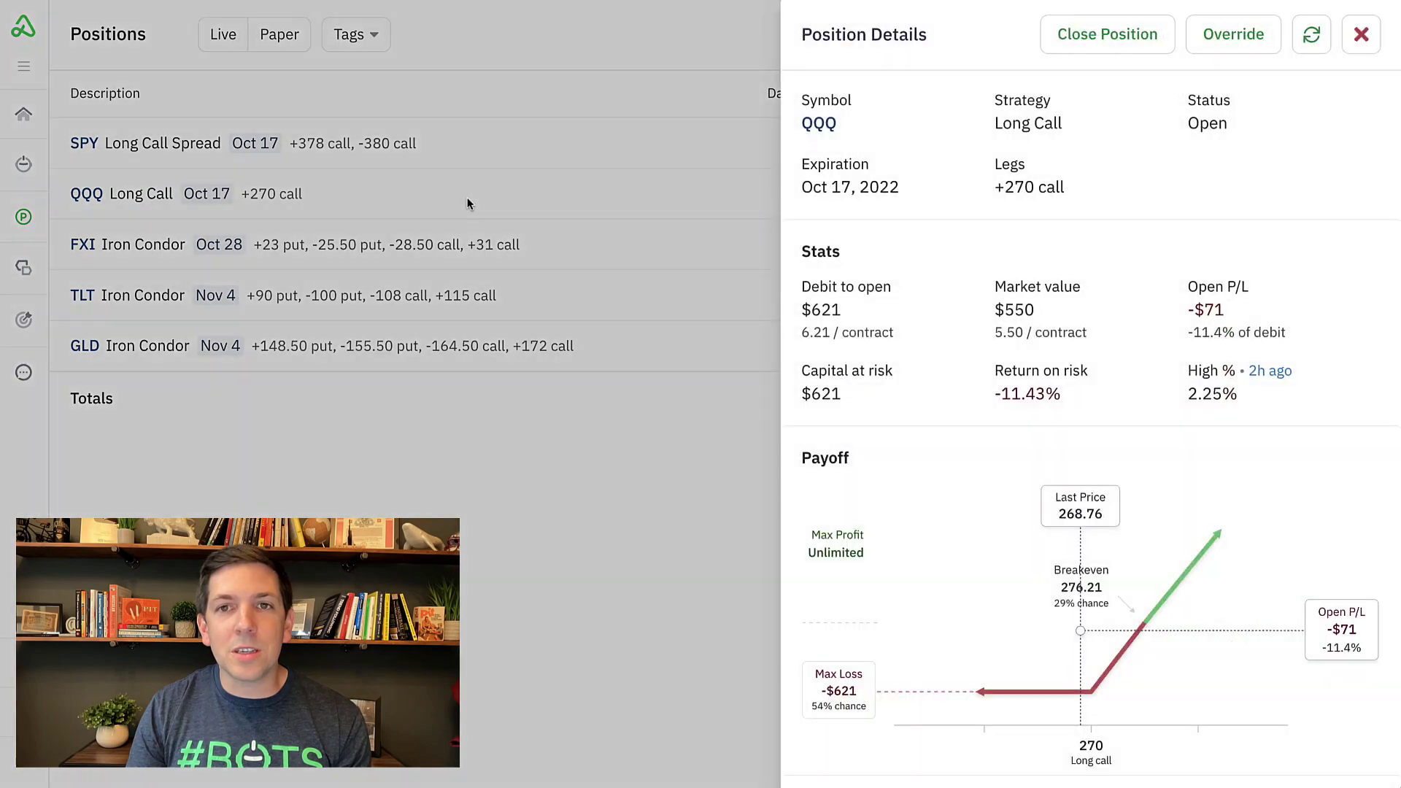
pyautogui.click(828, 131)
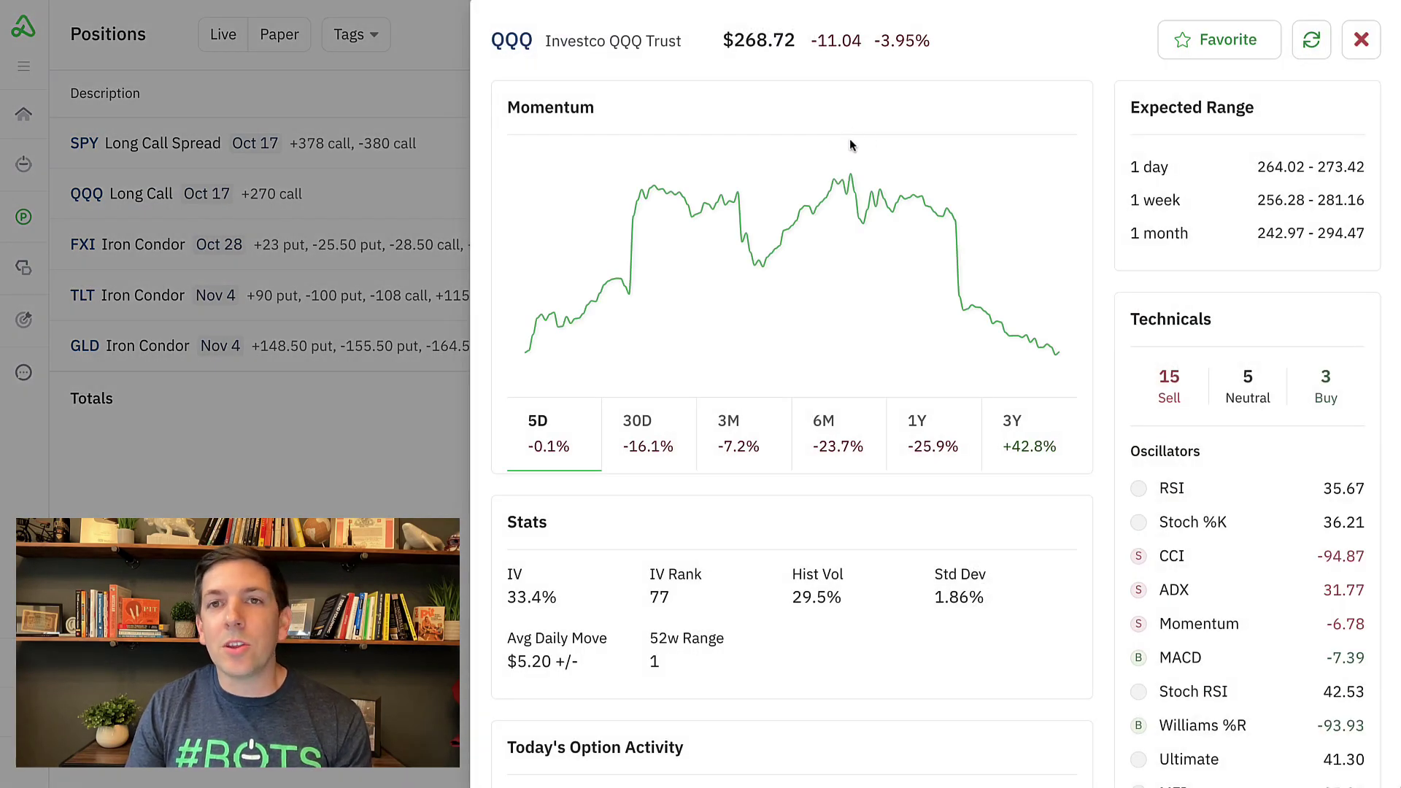
pyautogui.click(1353, 44)
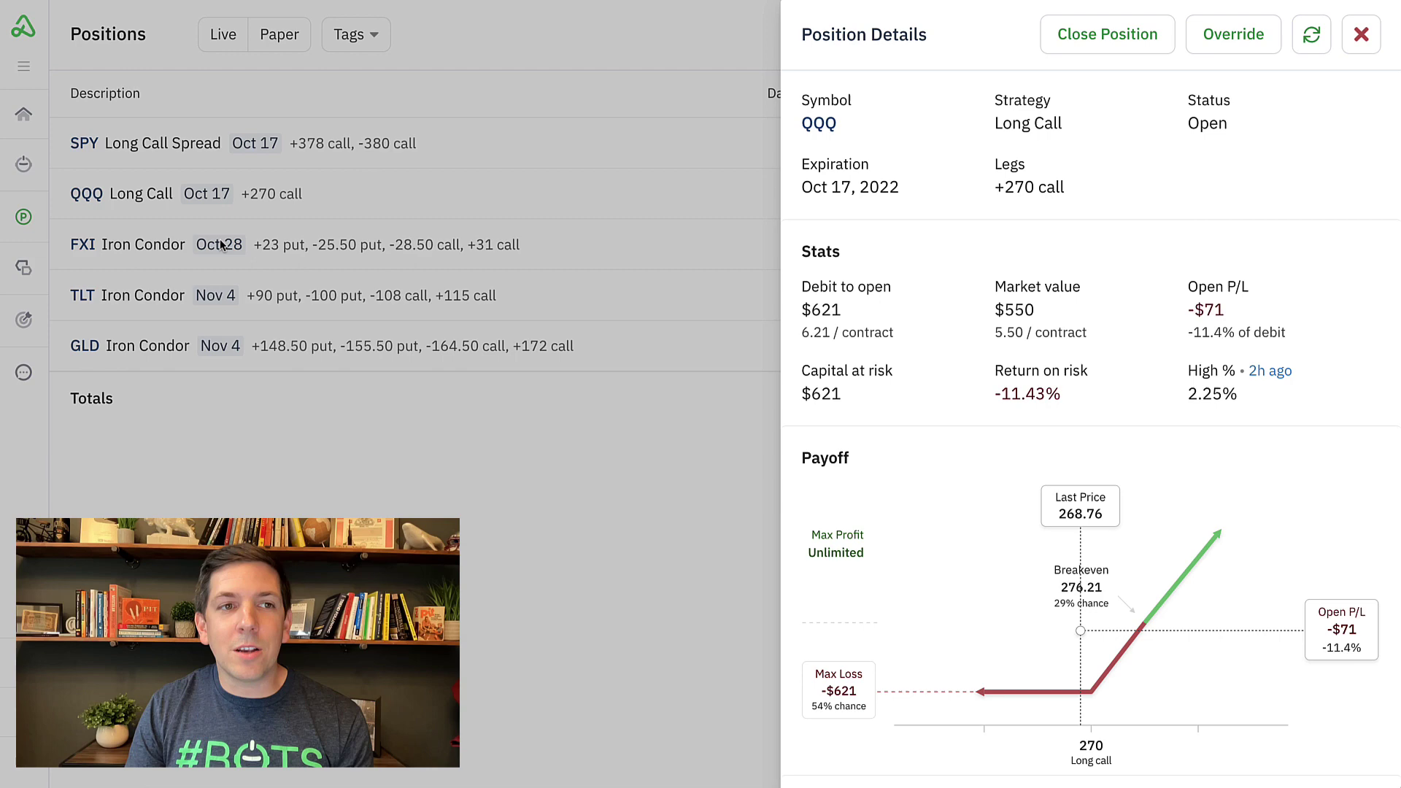
pyautogui.click(1363, 38)
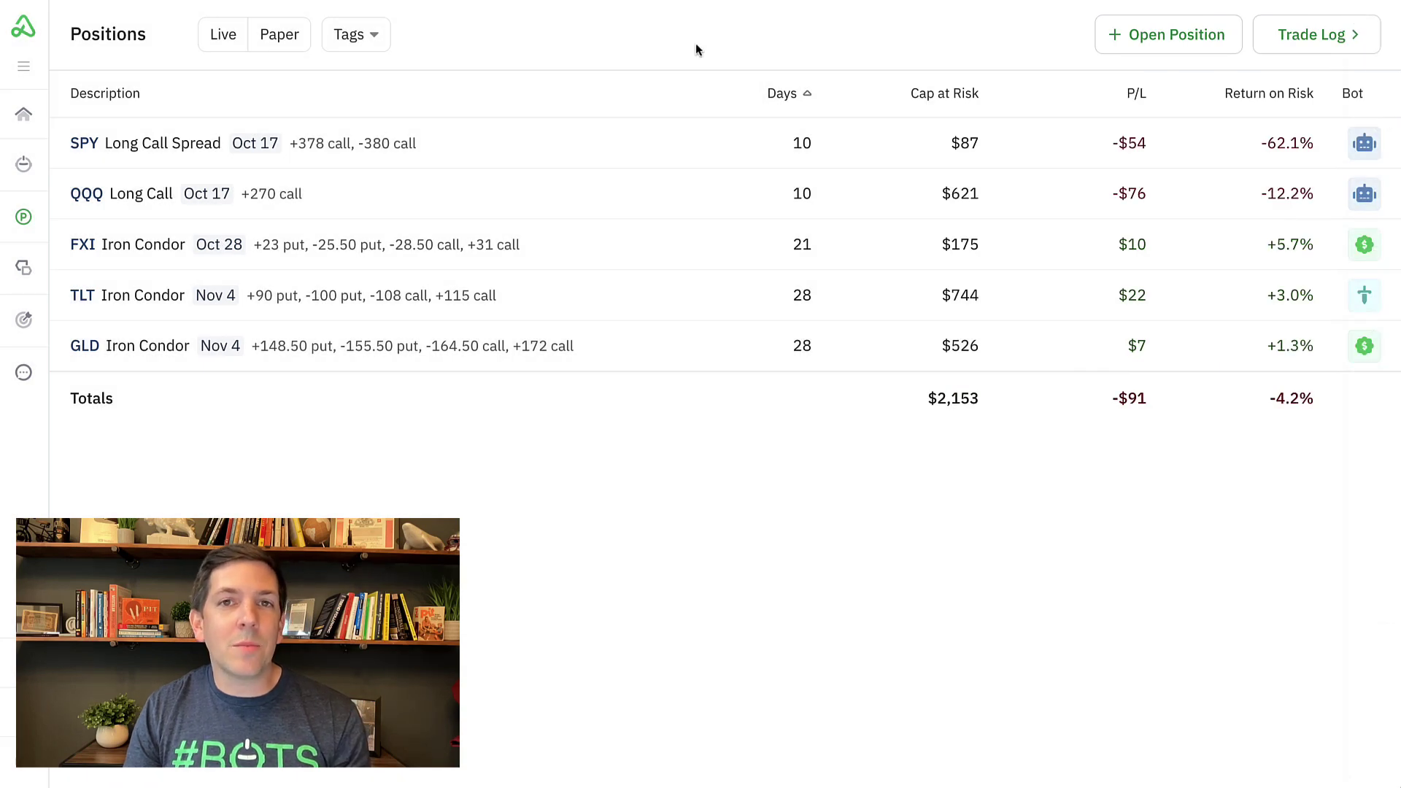